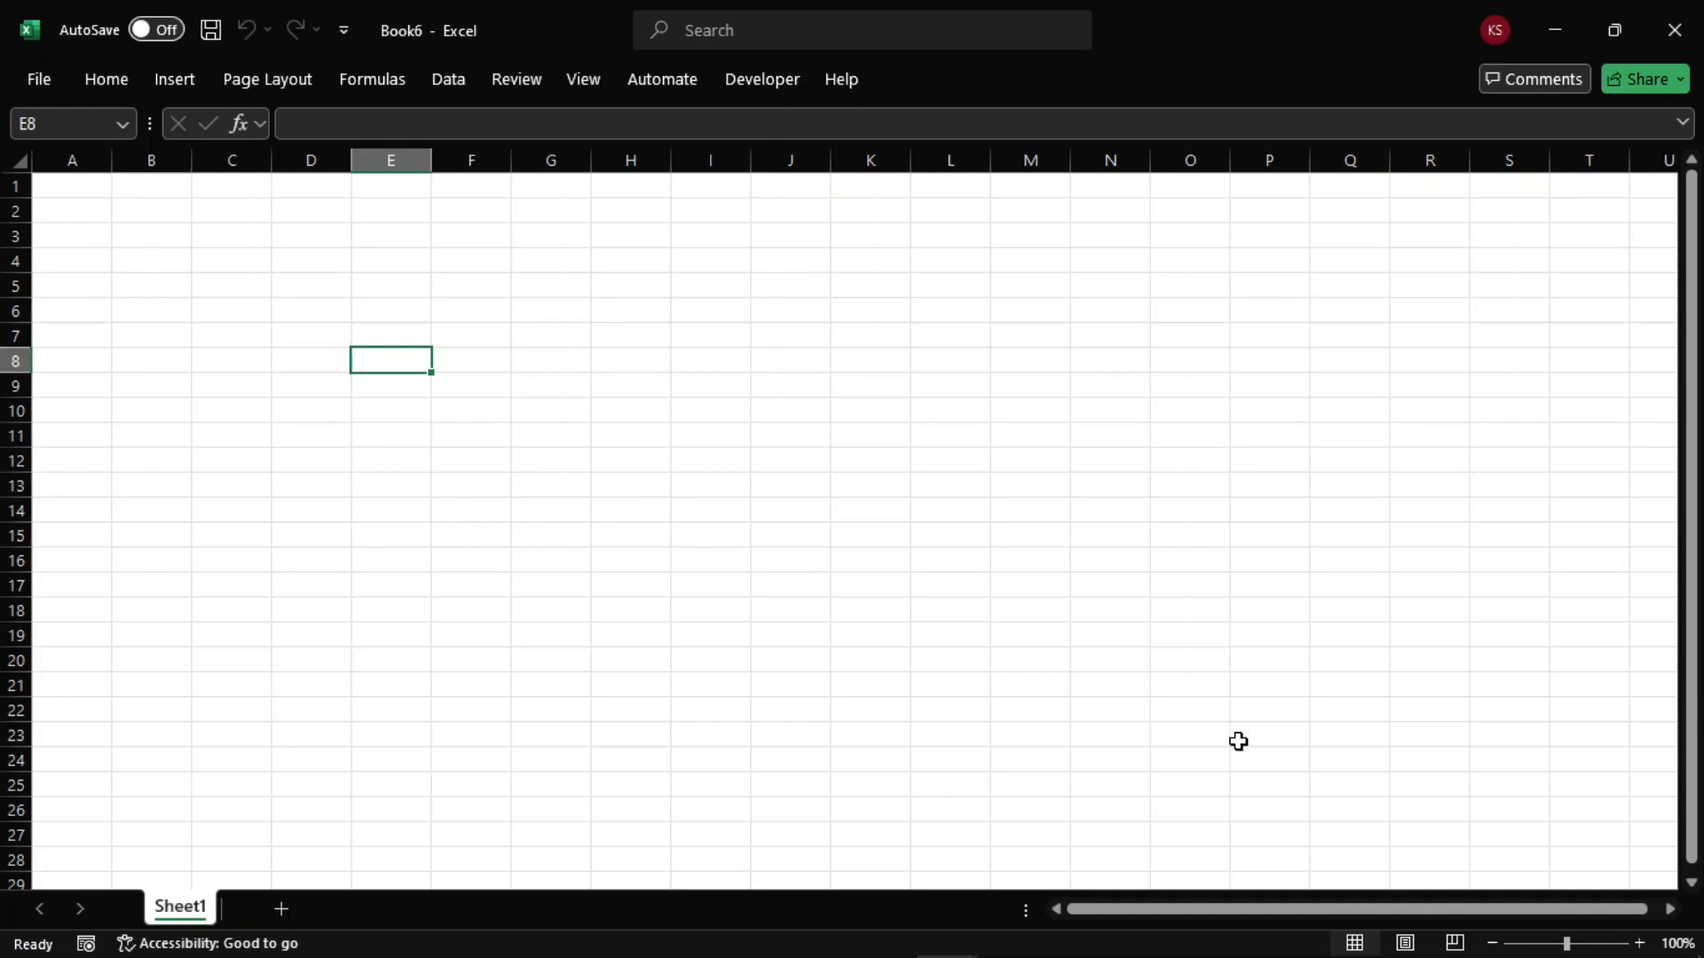
Set the empty worksheet's zoom level to 200%
click(1639, 943)
click(1639, 943)
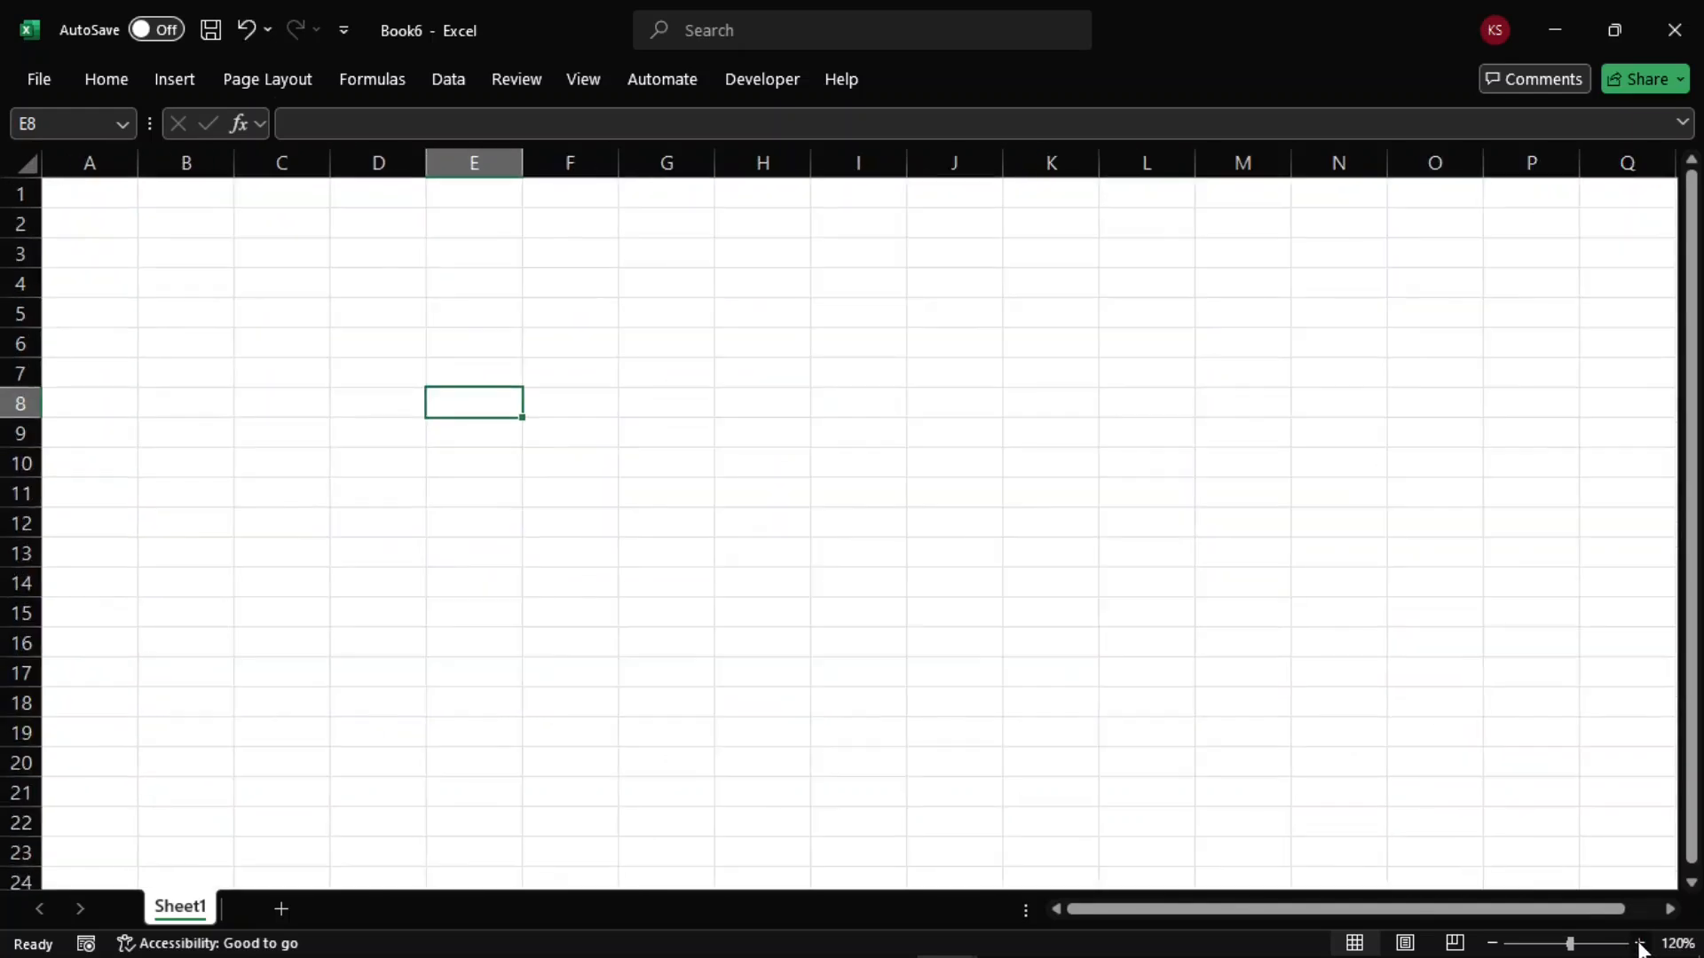
click(1639, 944)
click(1639, 944)
click(1639, 943)
click(1639, 943)
click(1639, 944)
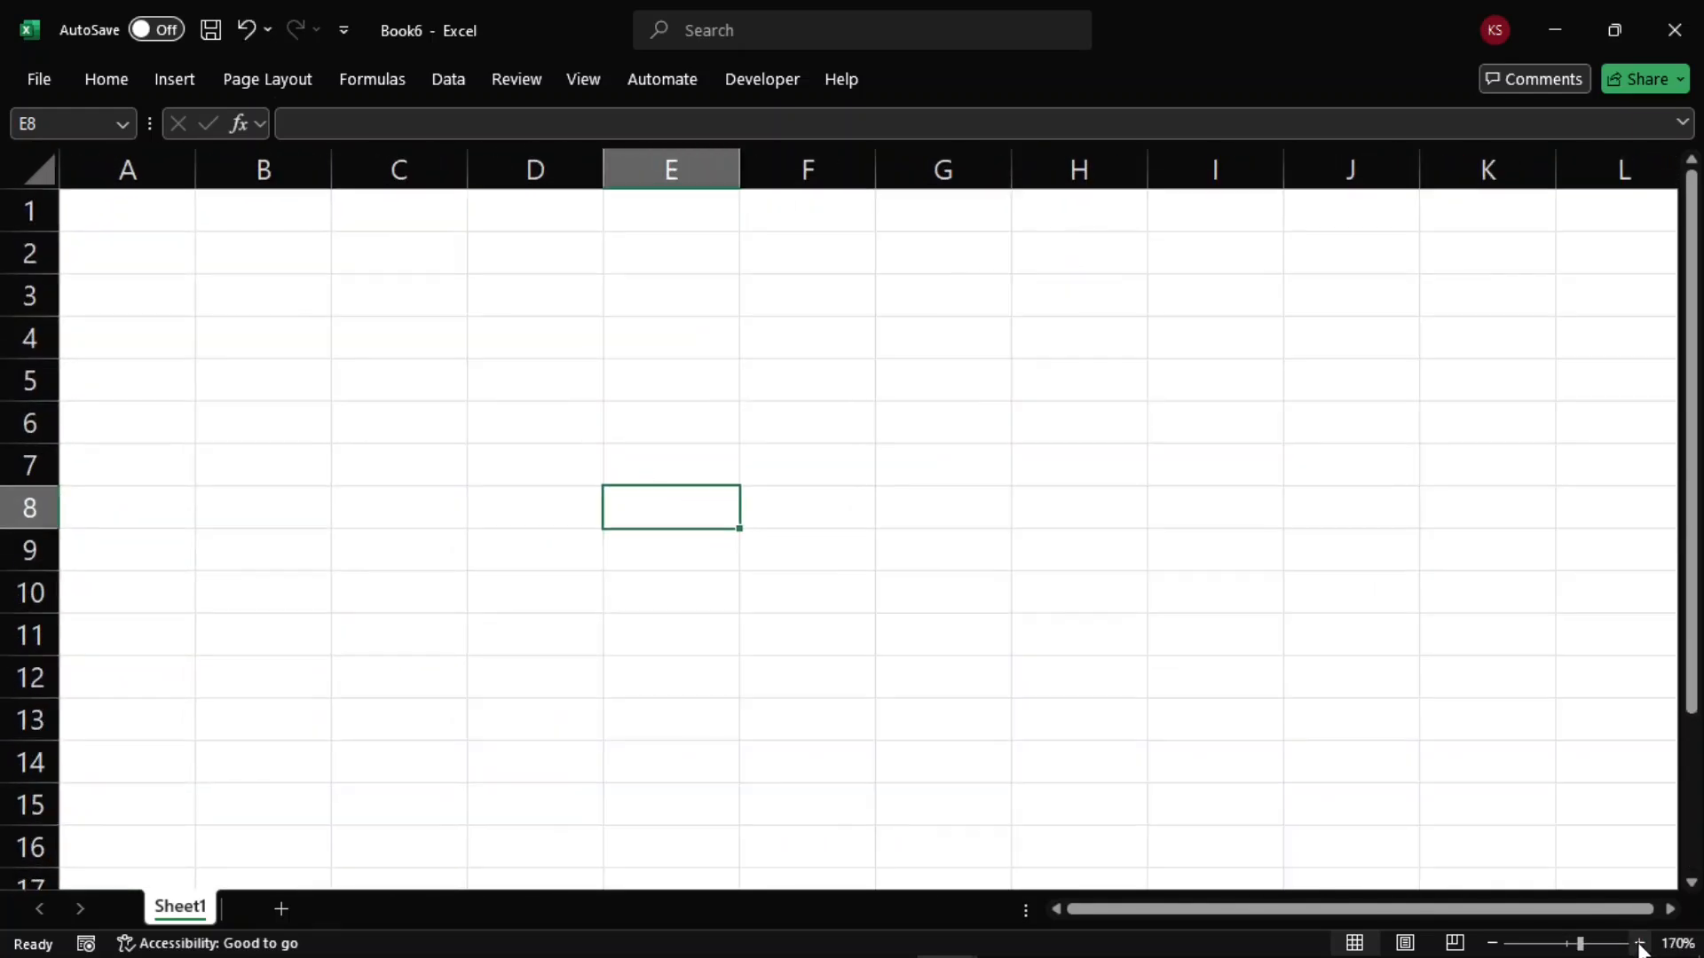
click(1639, 943)
click(1640, 943)
click(1639, 944)
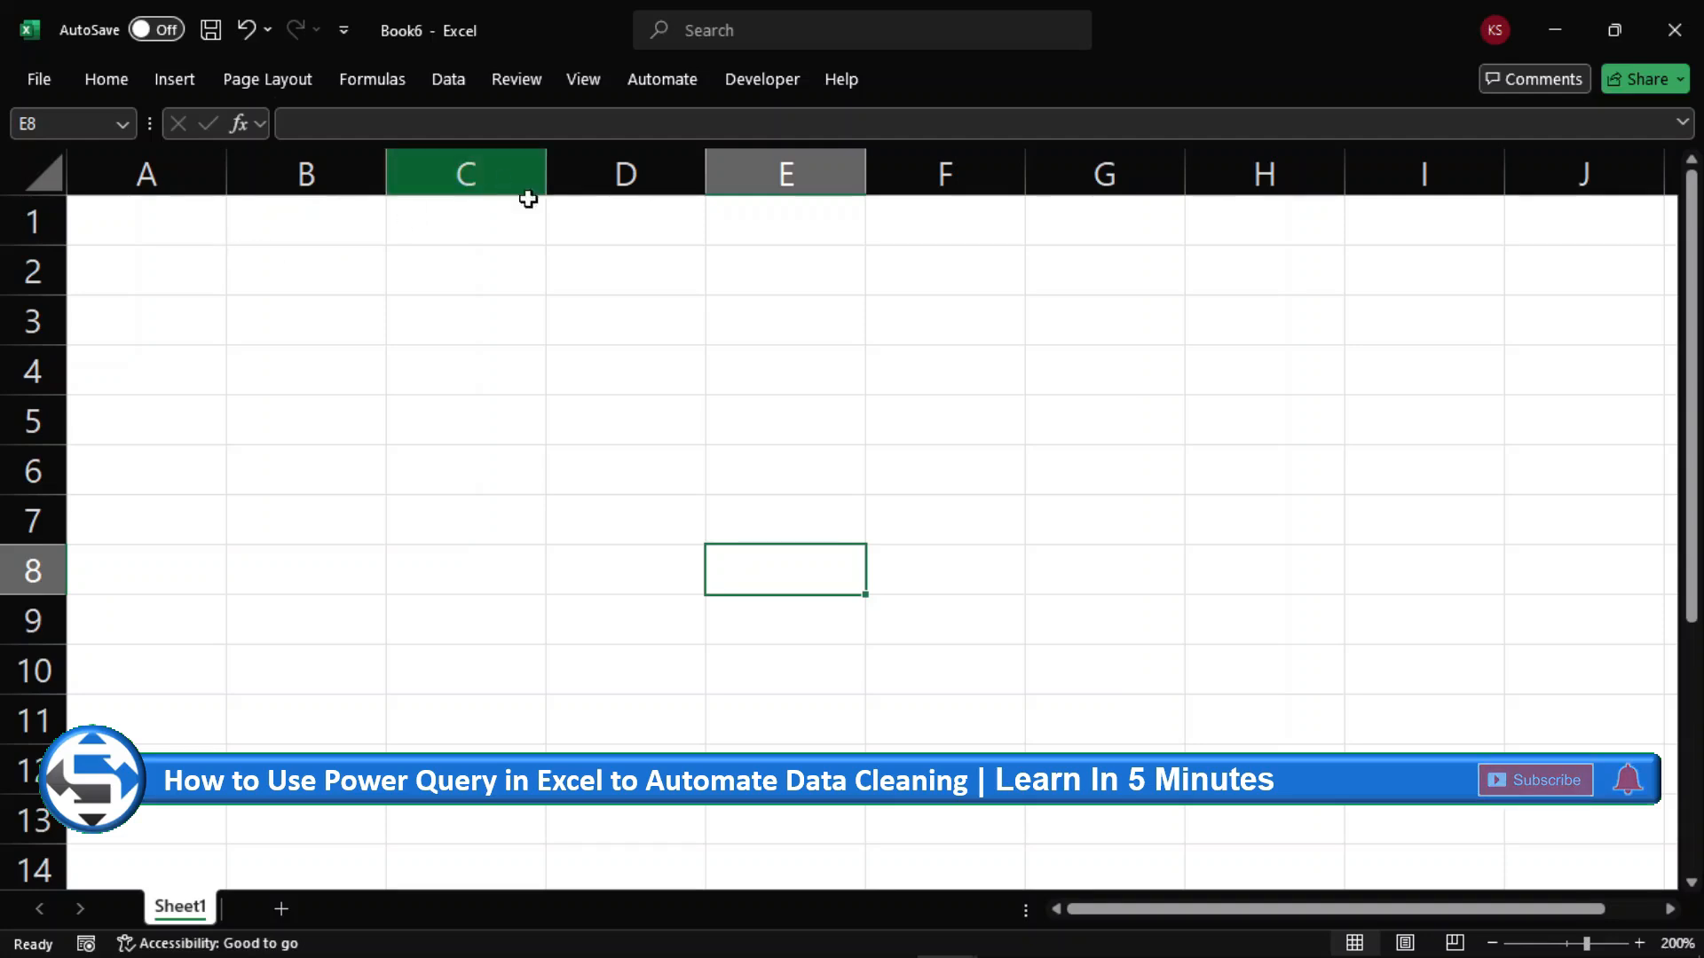
Import the Excel workbook power_query_sample_data.xlsx from the D: drive and open its Sheet1 in the Power Query Editor for transformation
click(458, 78)
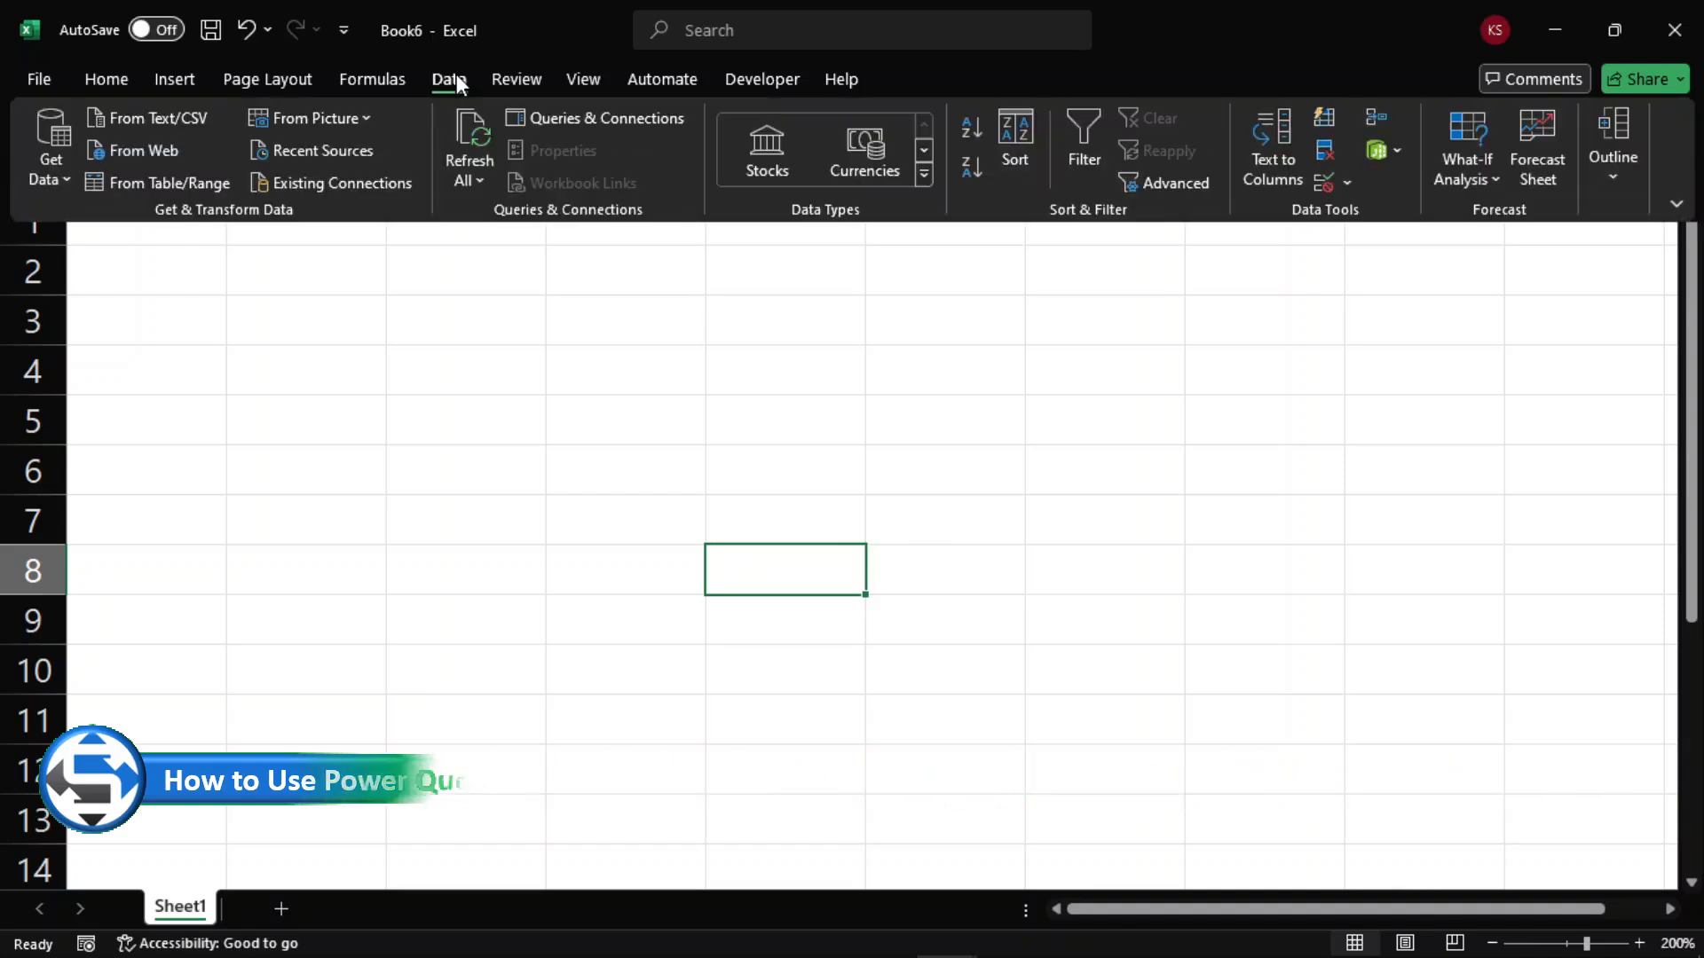
click(64, 177)
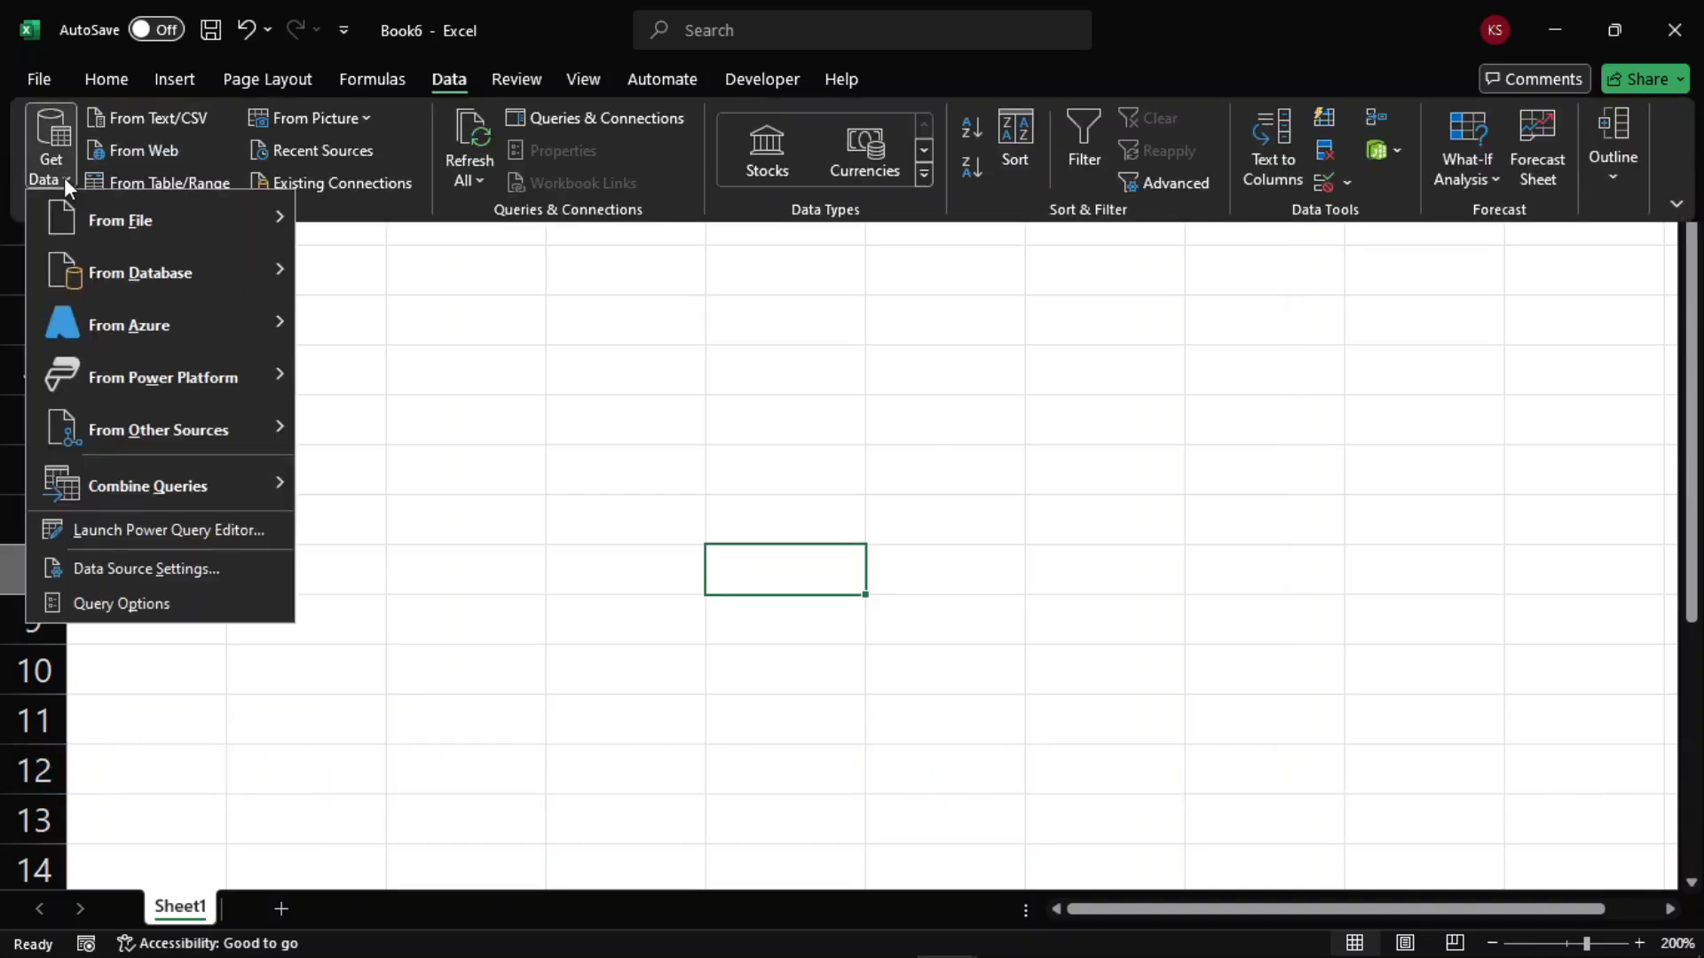
mouse_move(98, 222)
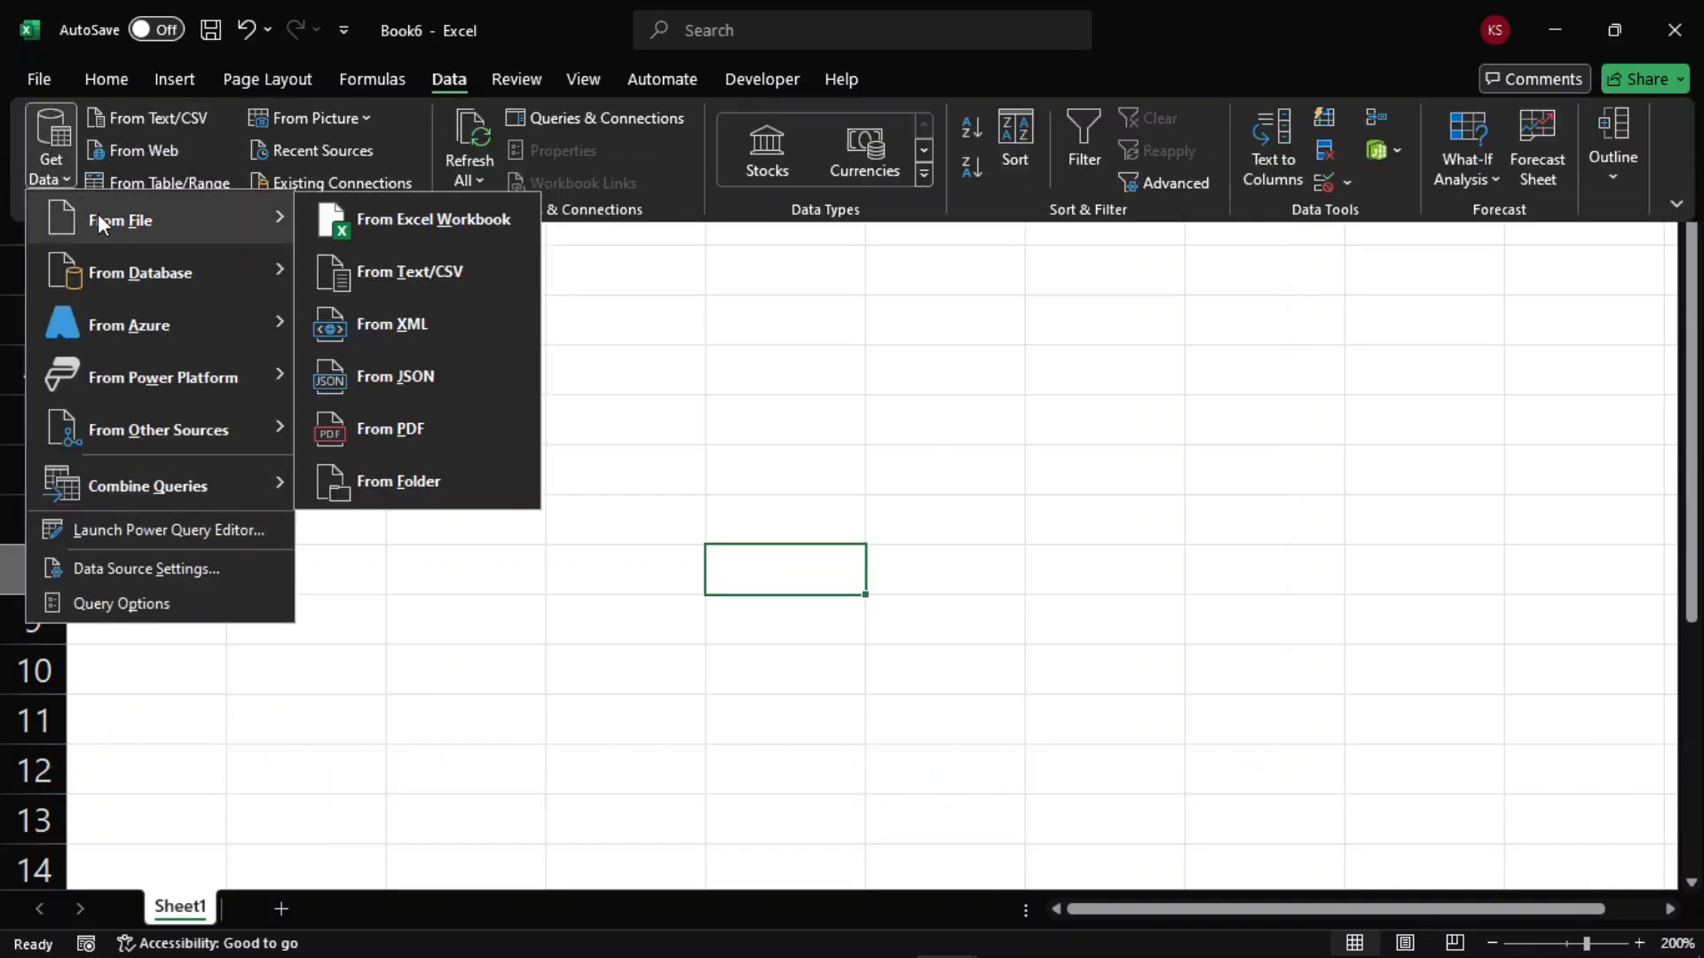
click(495, 231)
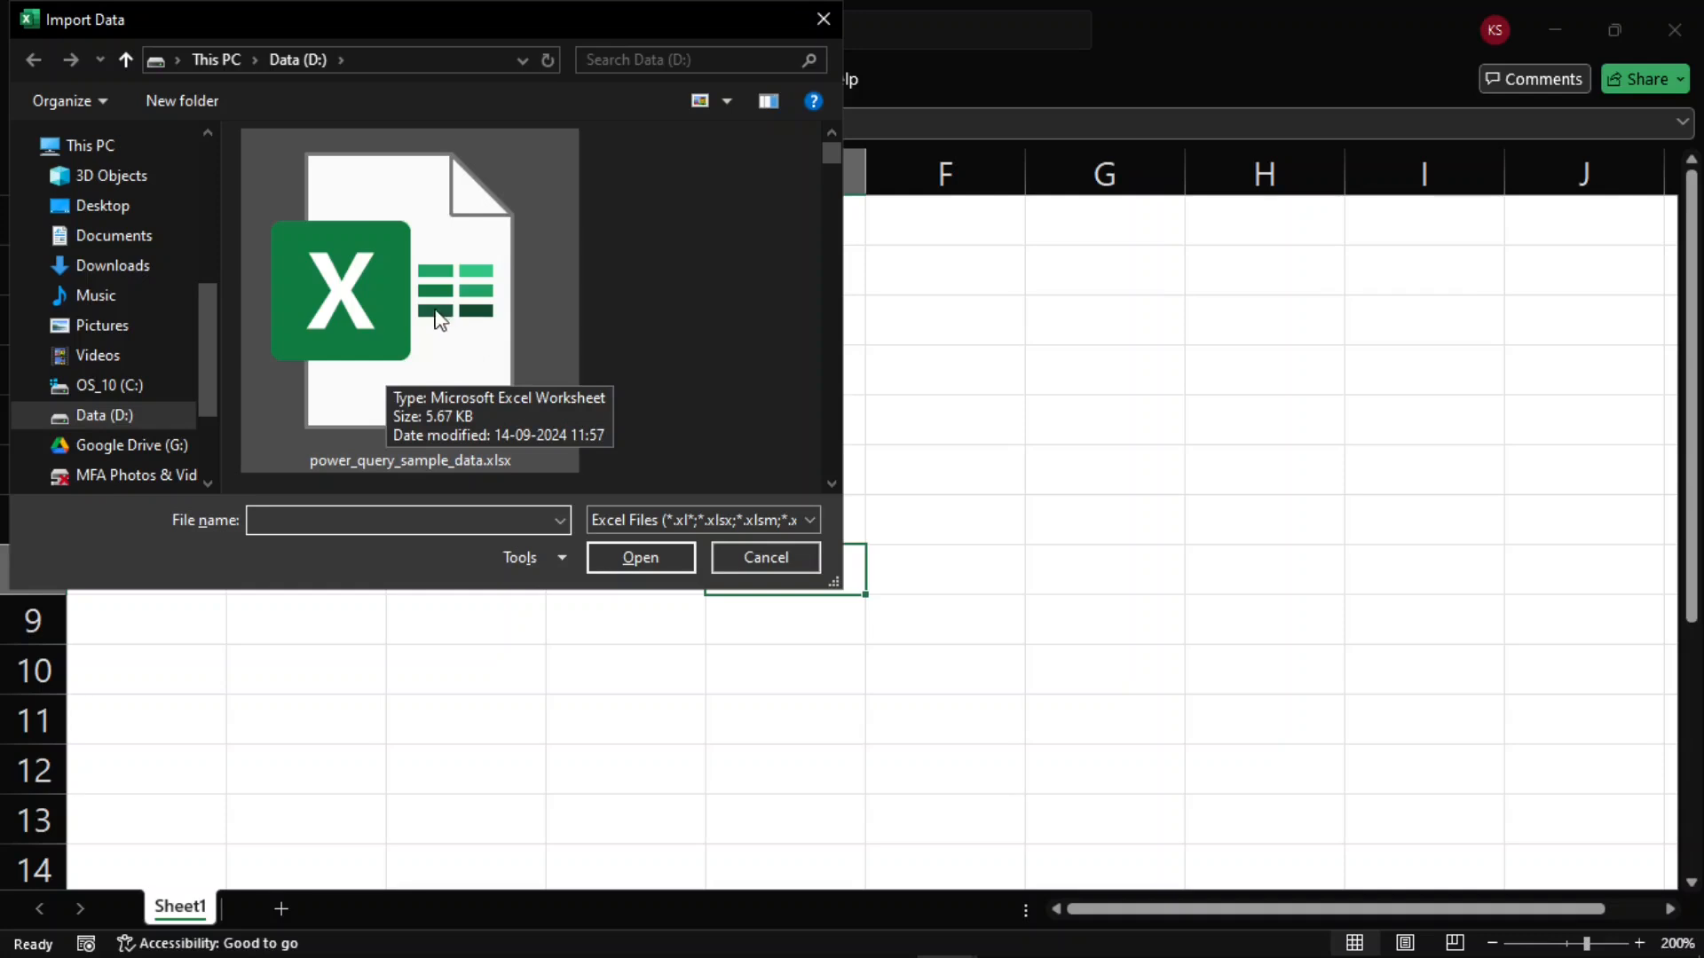
click(465, 303)
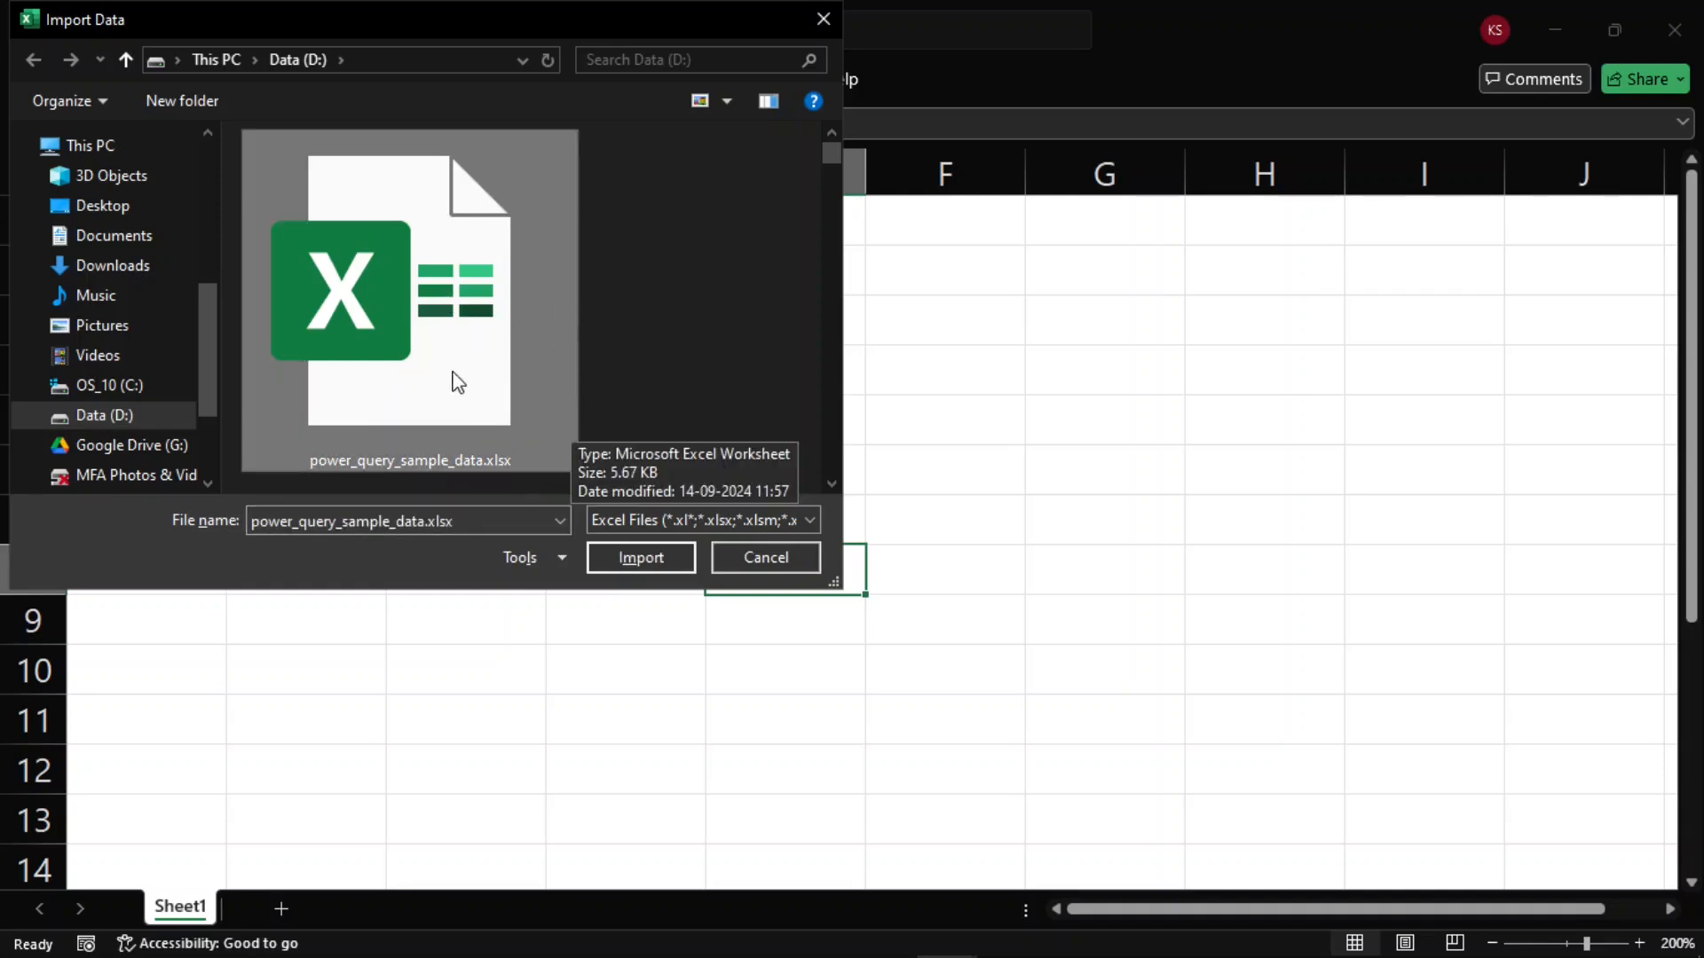
click(666, 561)
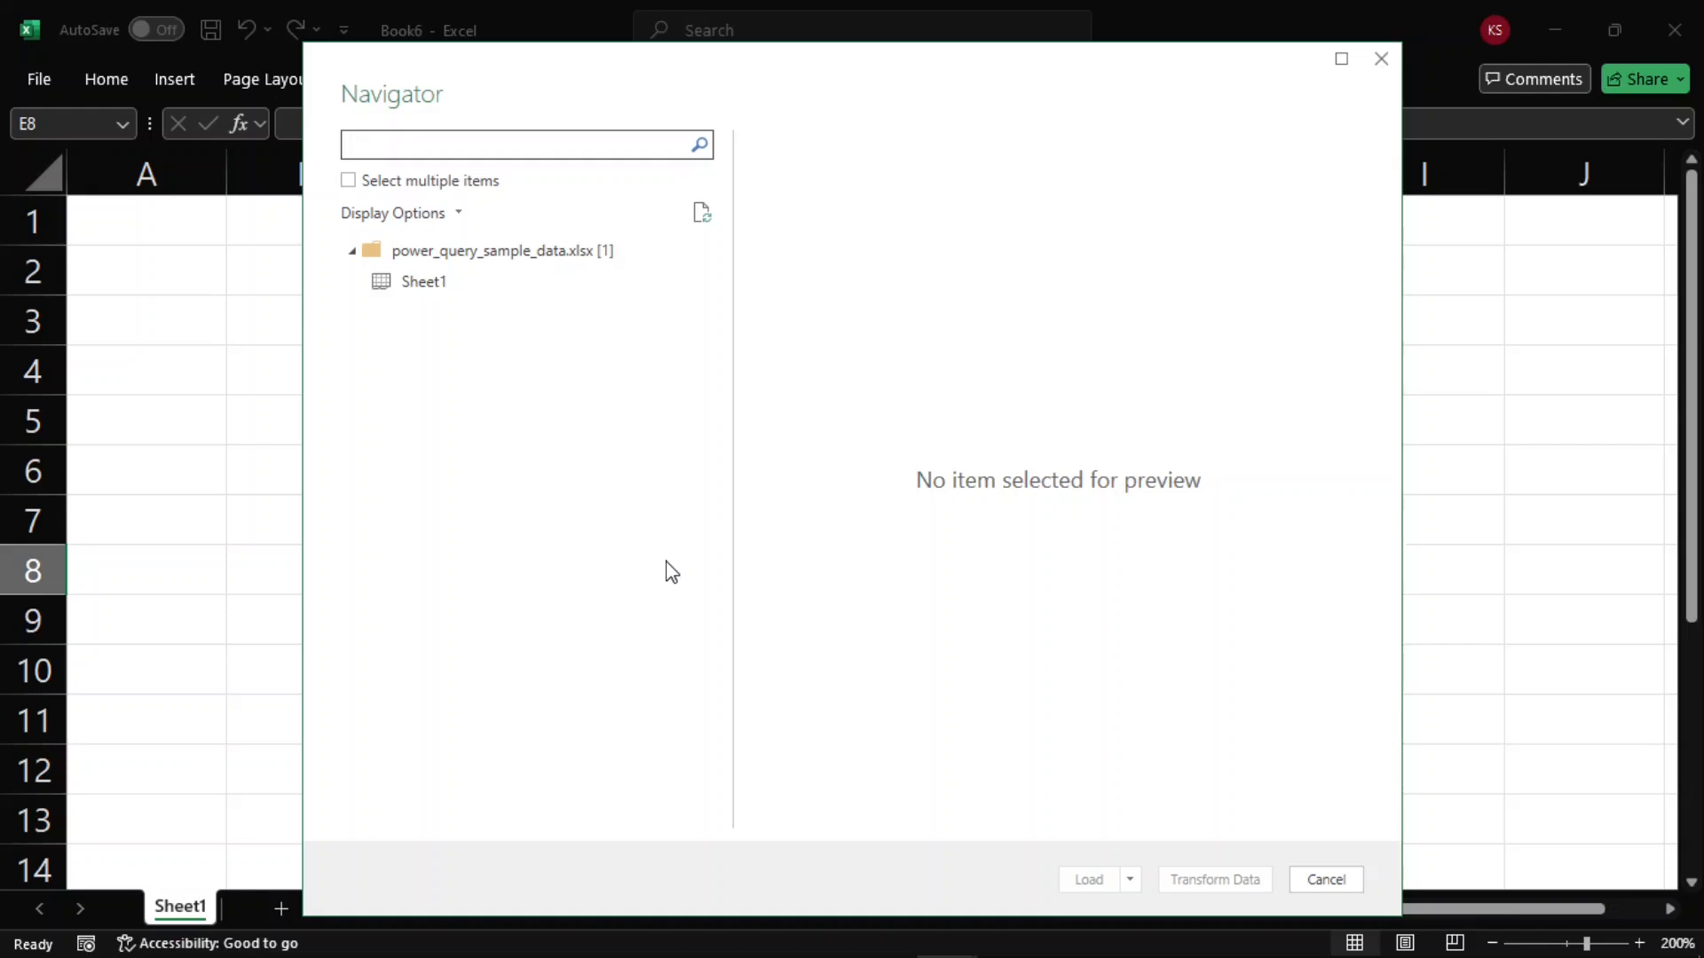
click(409, 284)
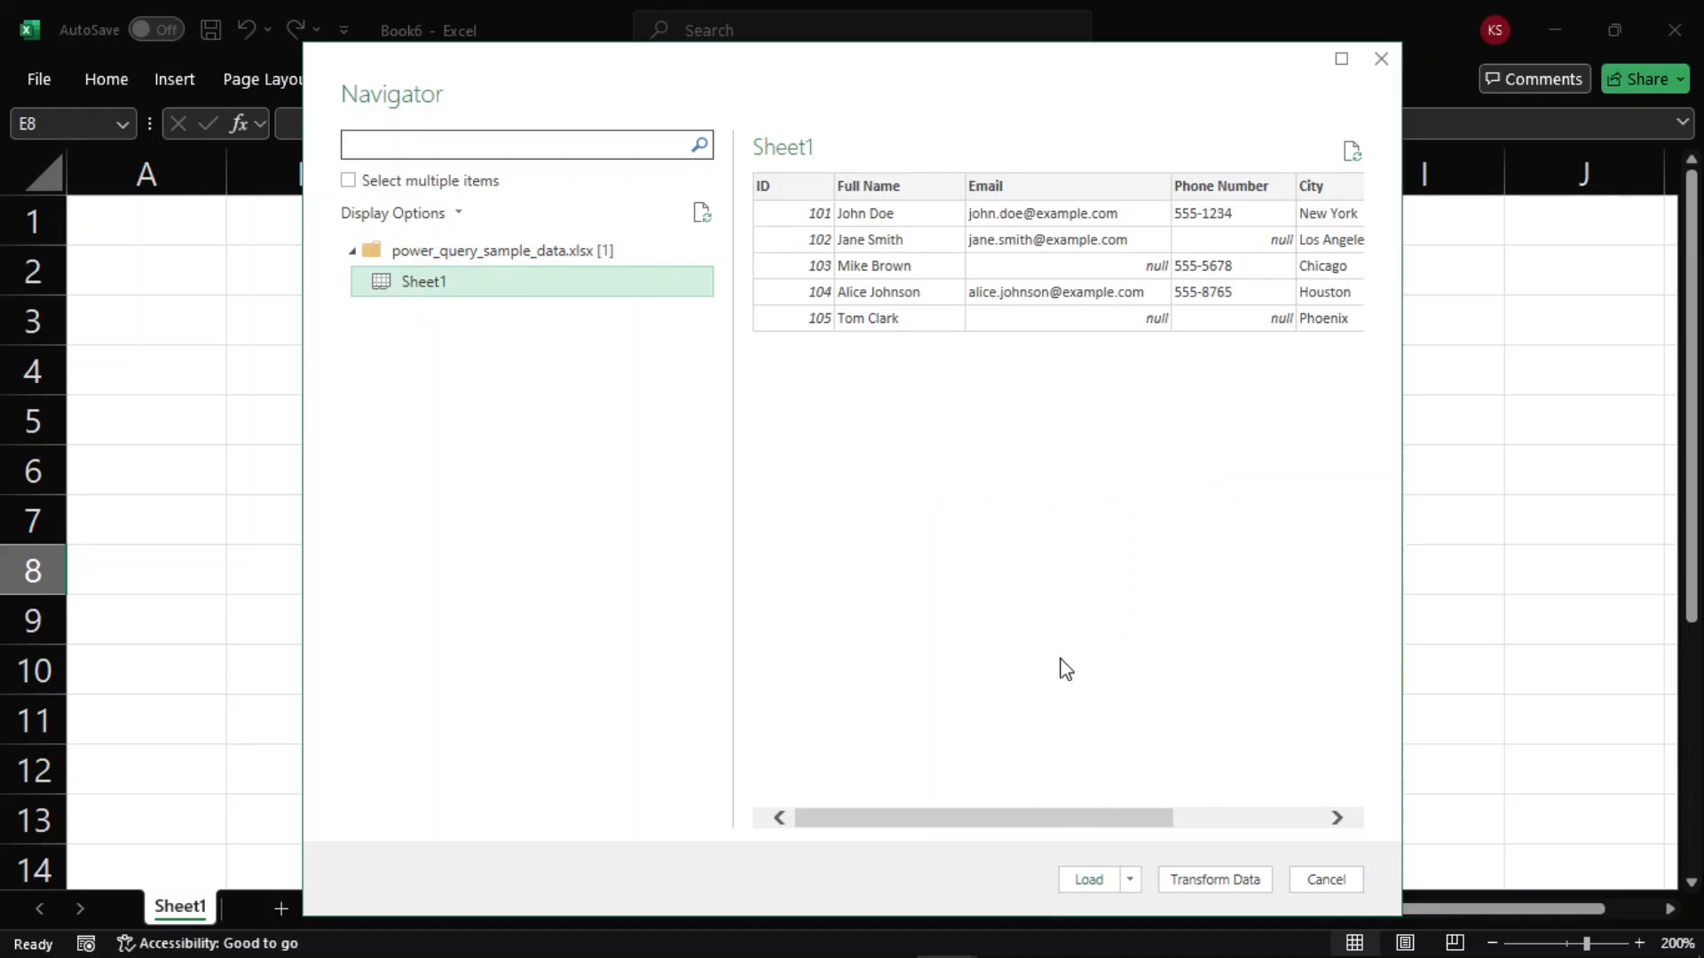
click(1216, 883)
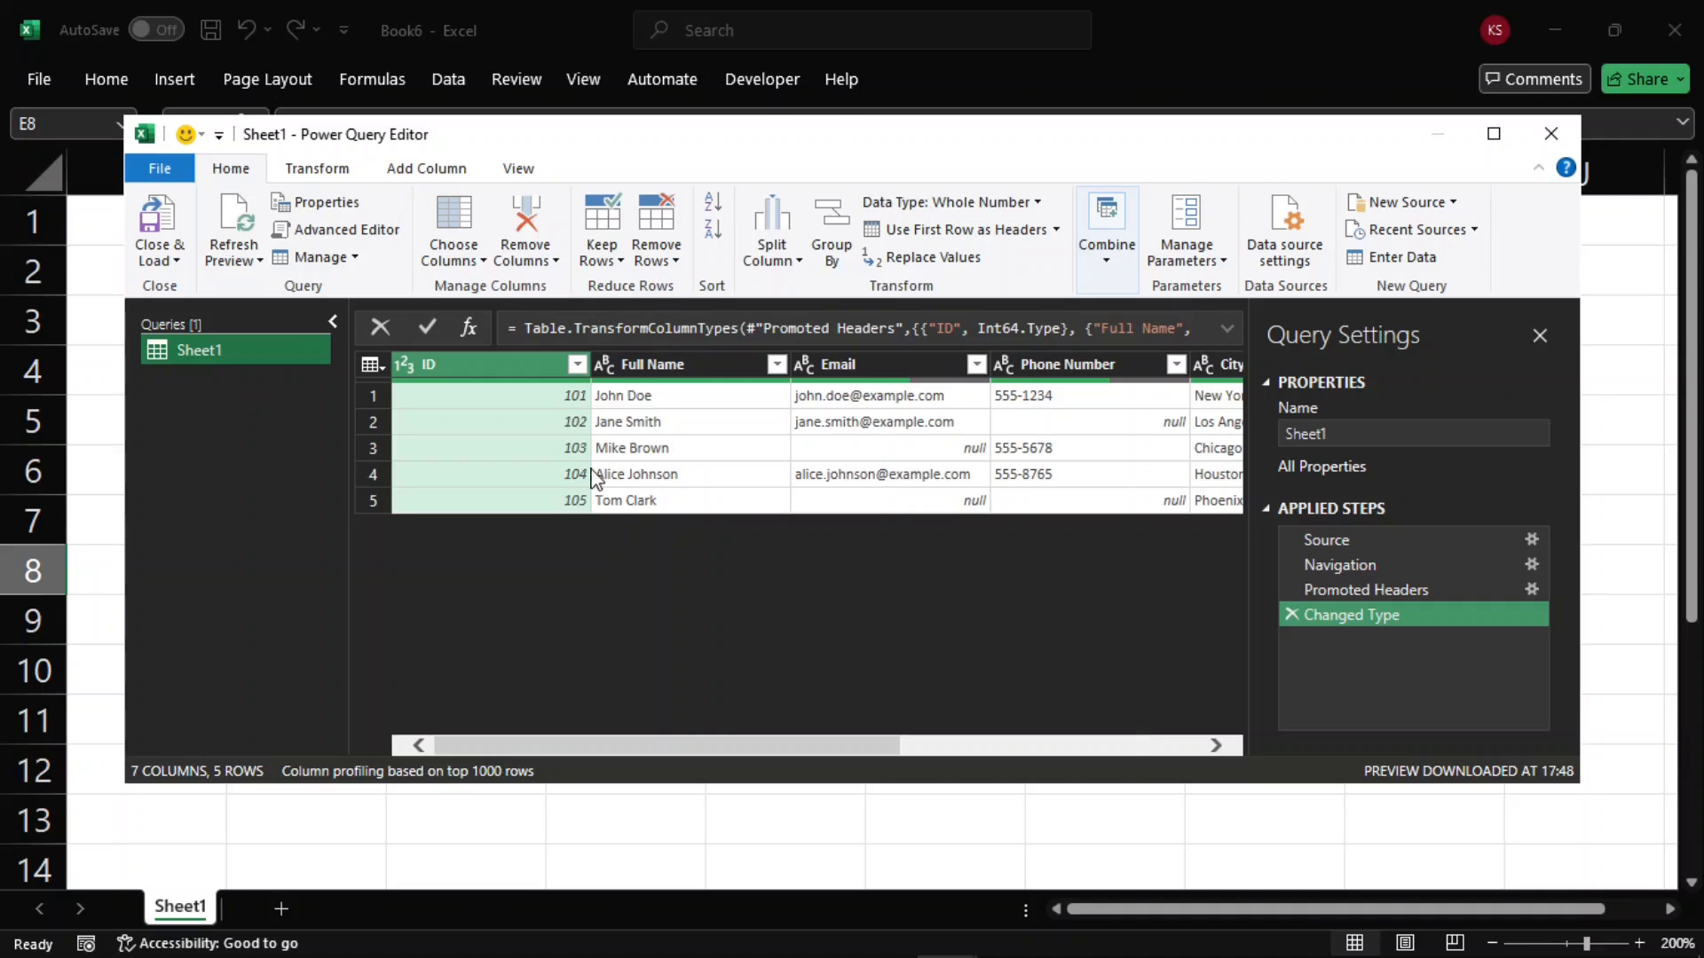
Remove the ID and Notes columns from the Sheet1 query
right_click(536, 365)
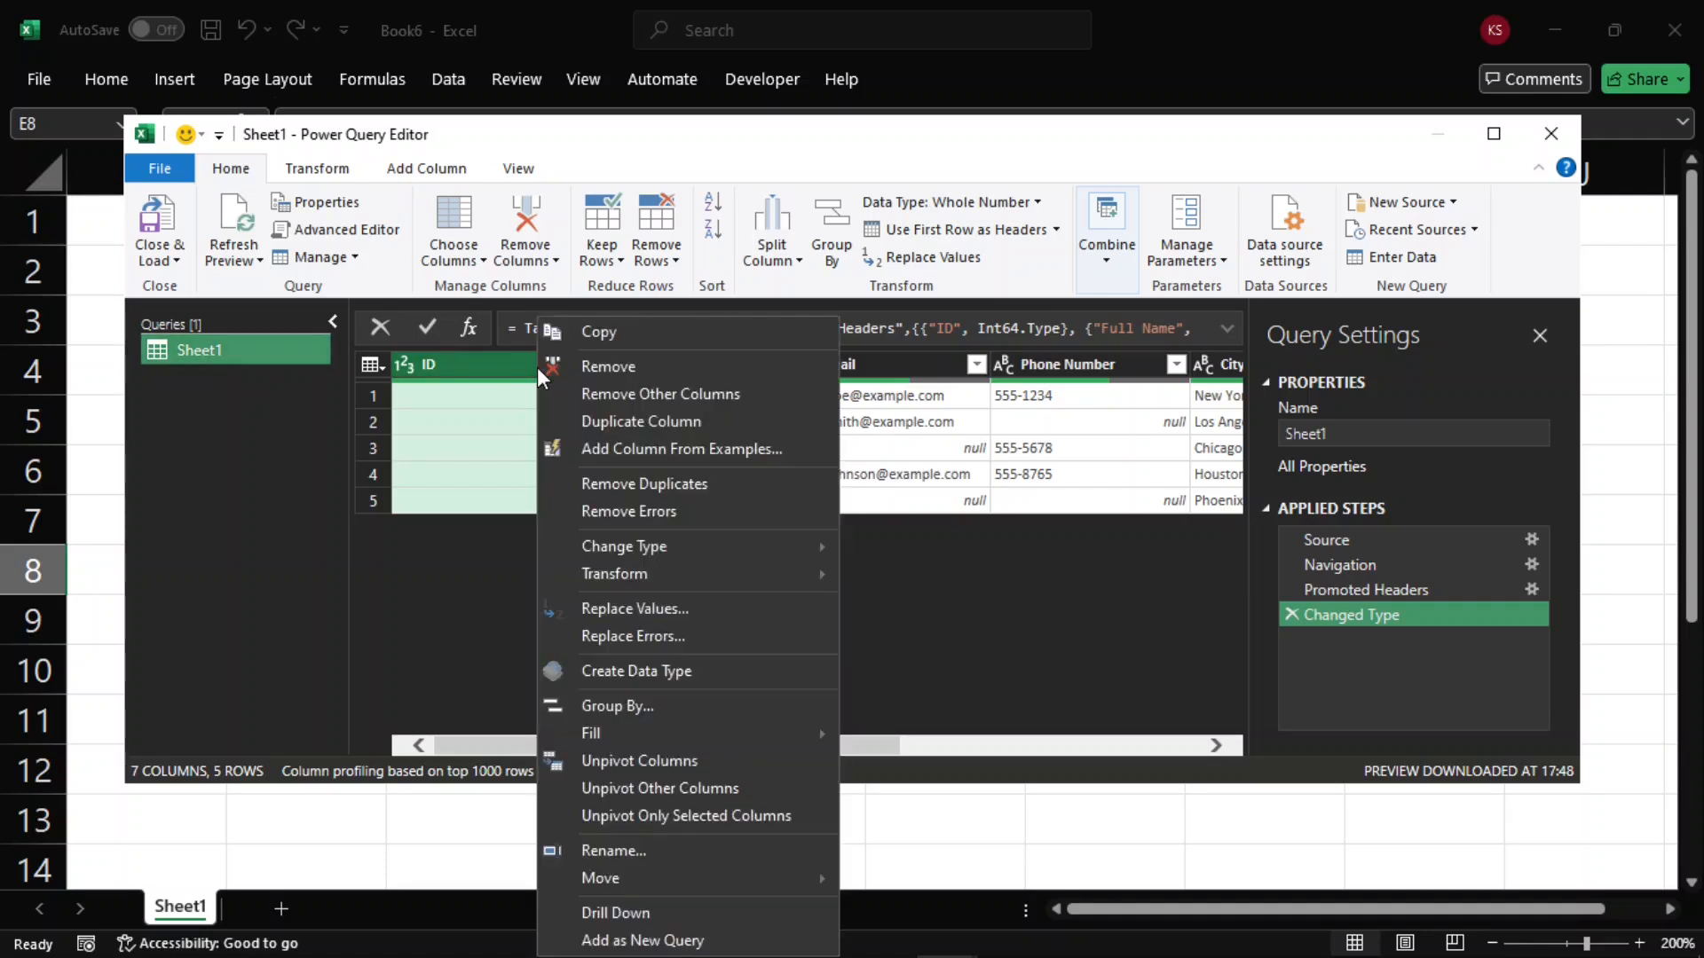
click(576, 367)
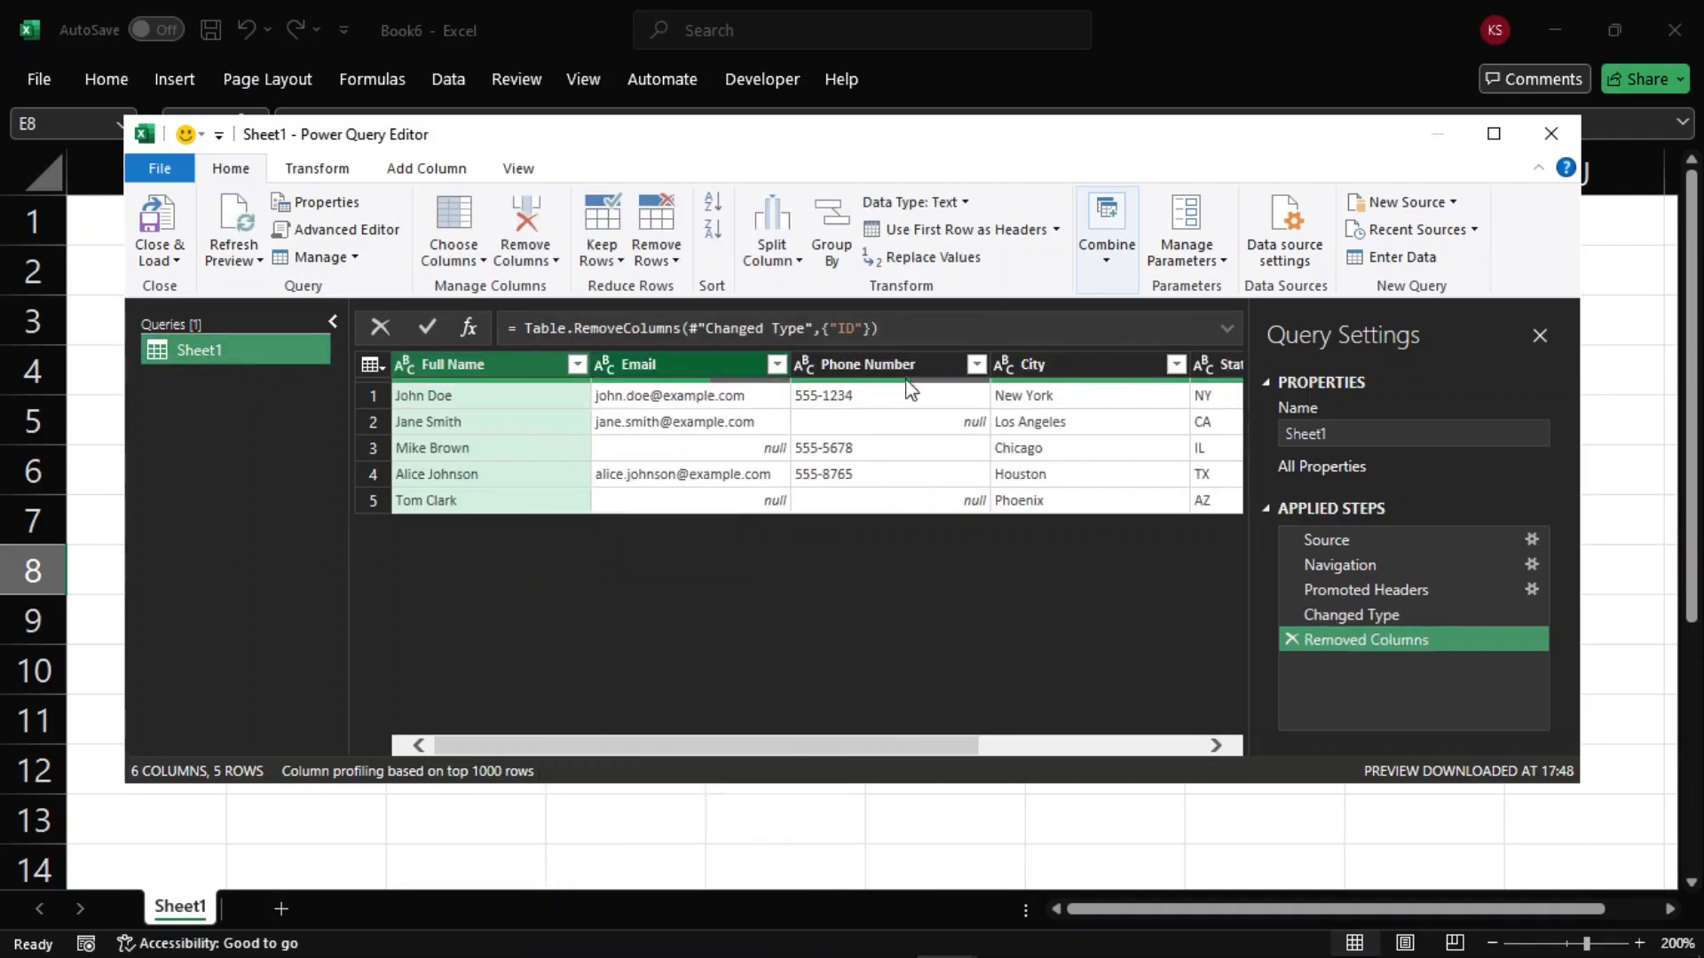
click(1214, 745)
click(1214, 746)
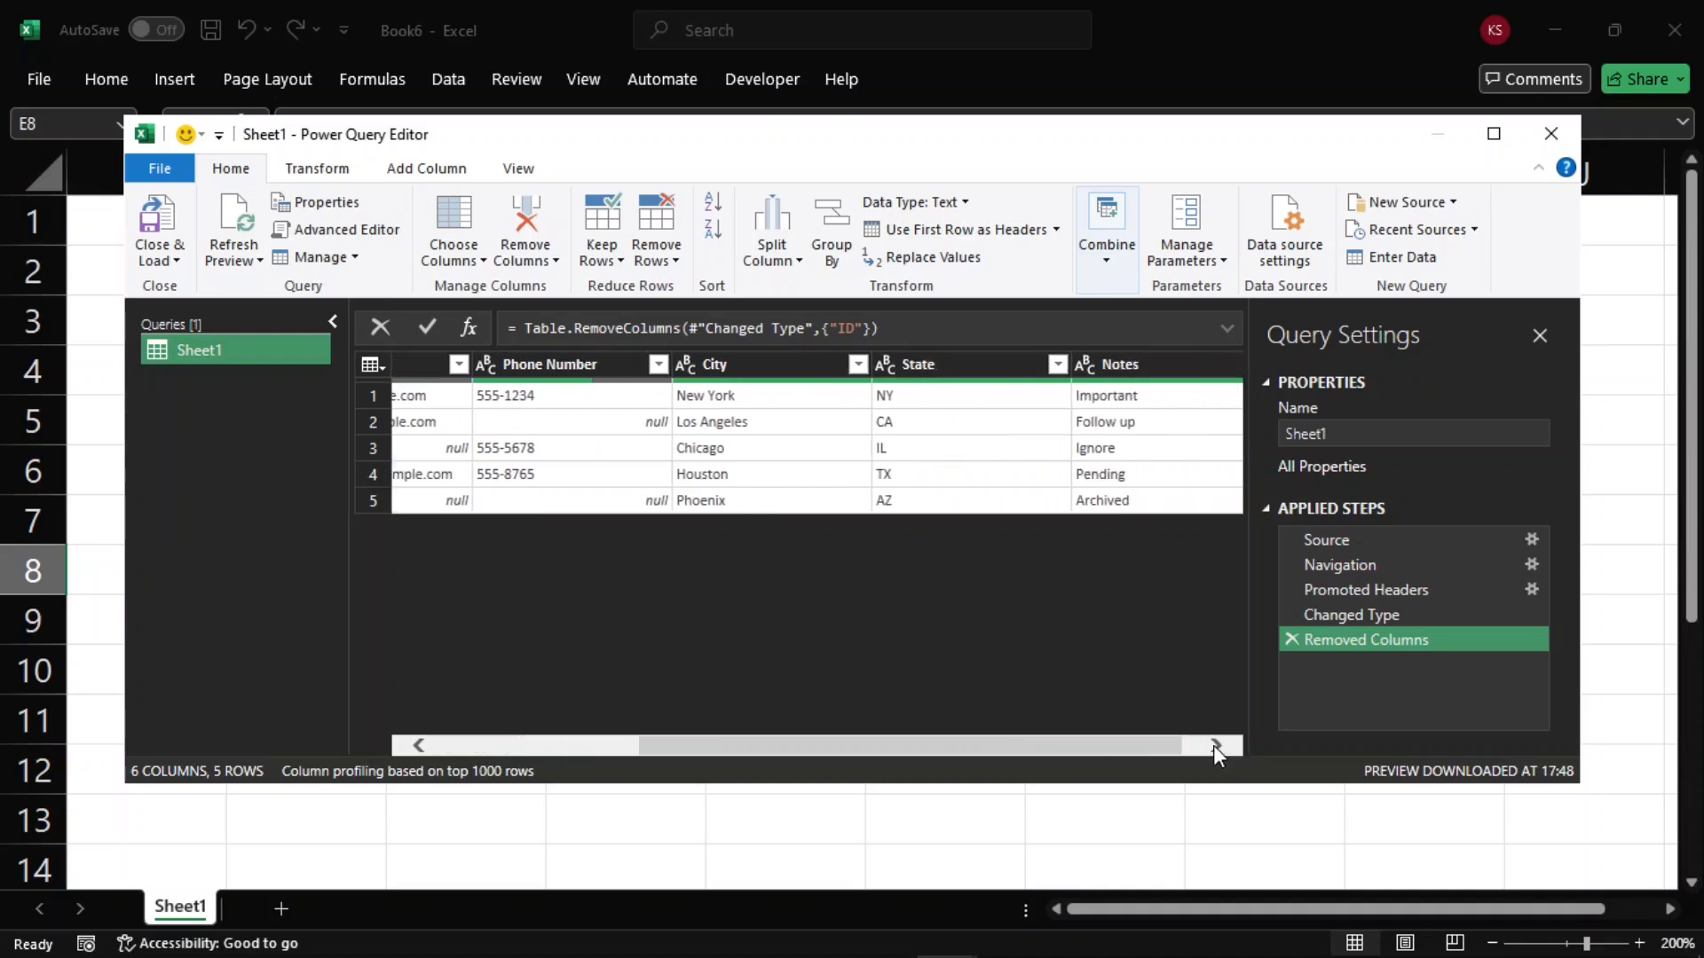
click(1214, 746)
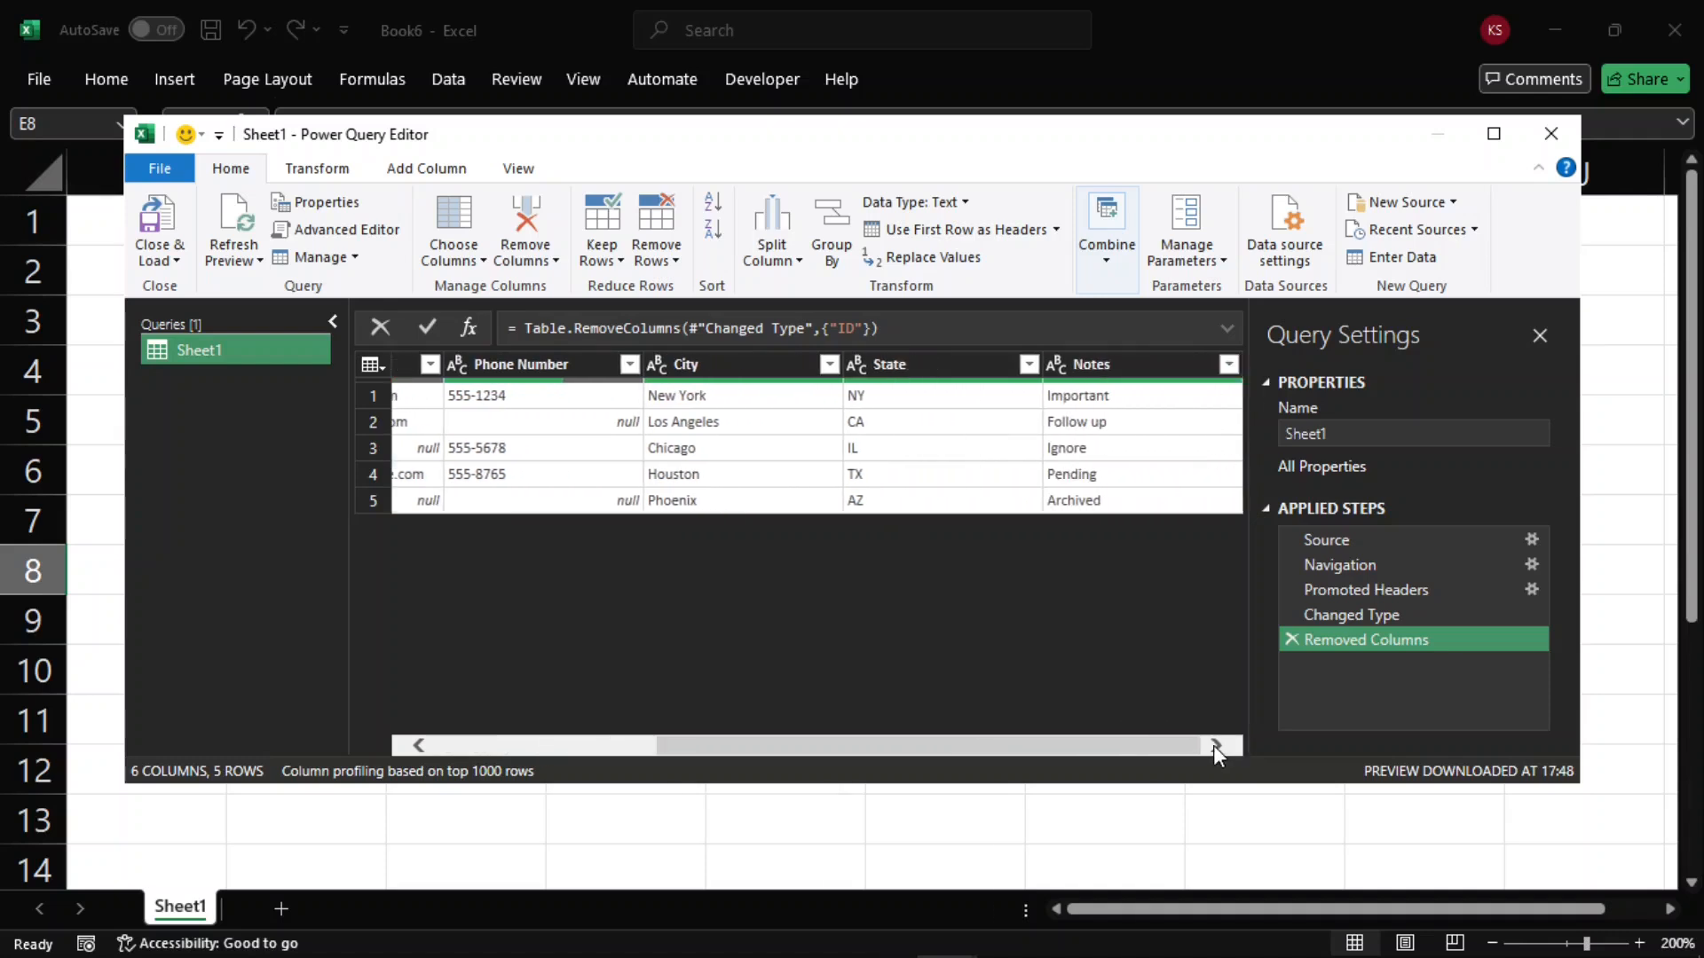
right_click(1125, 375)
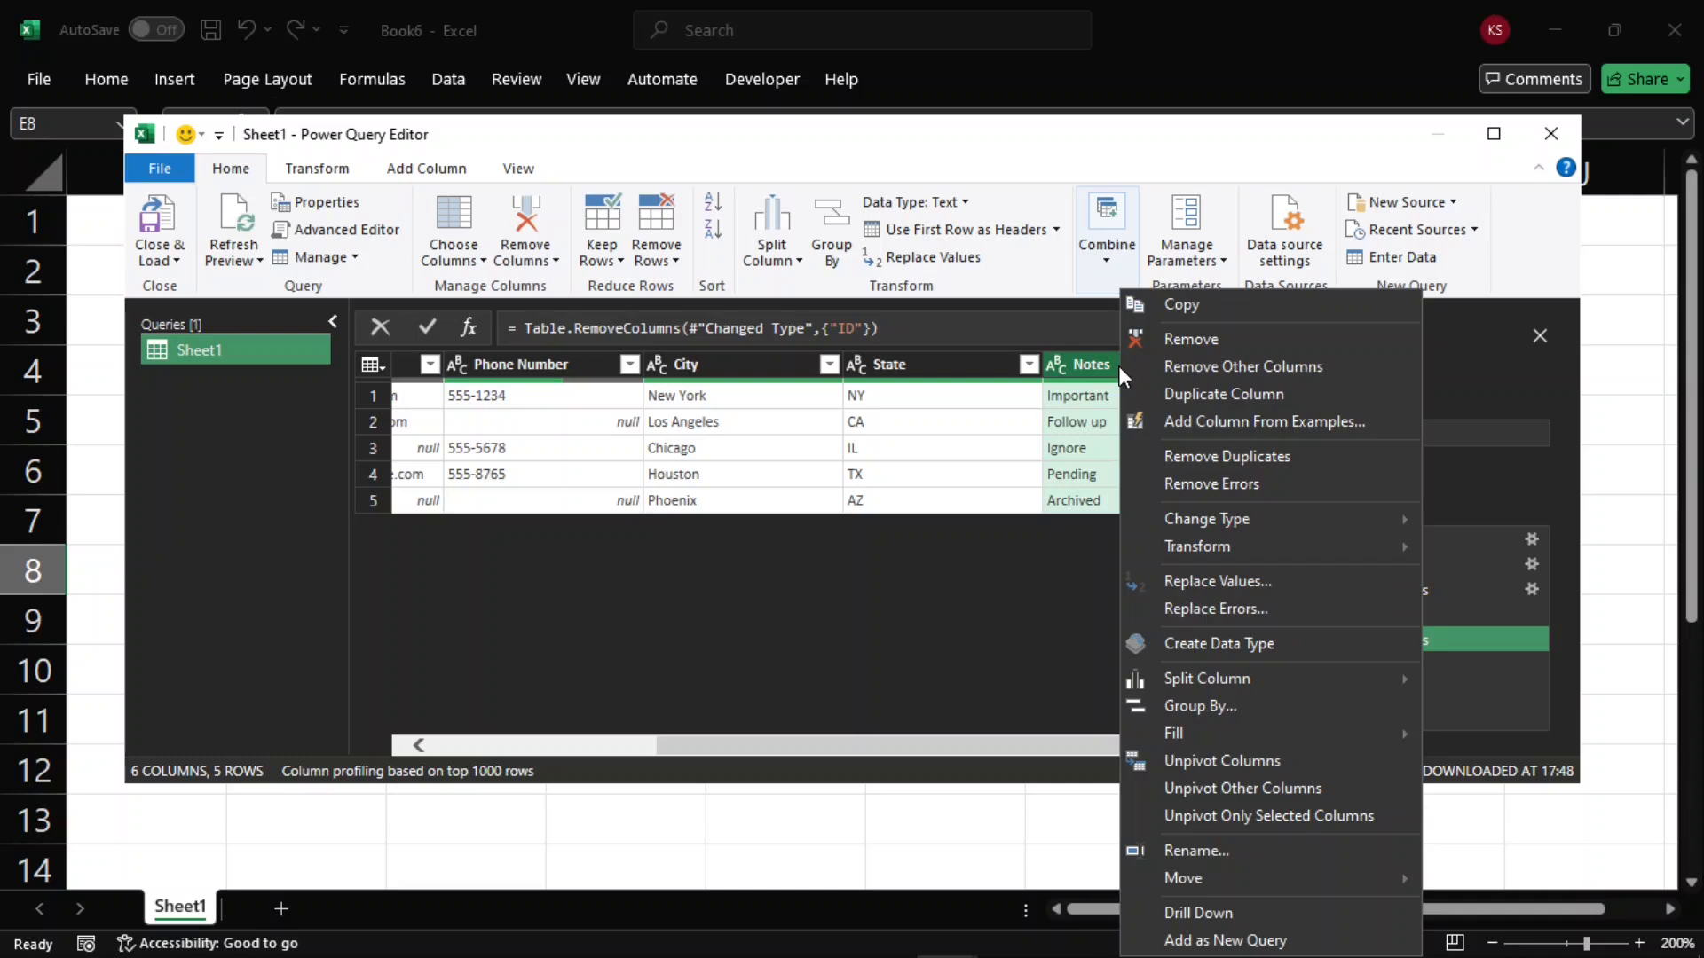
click(1147, 343)
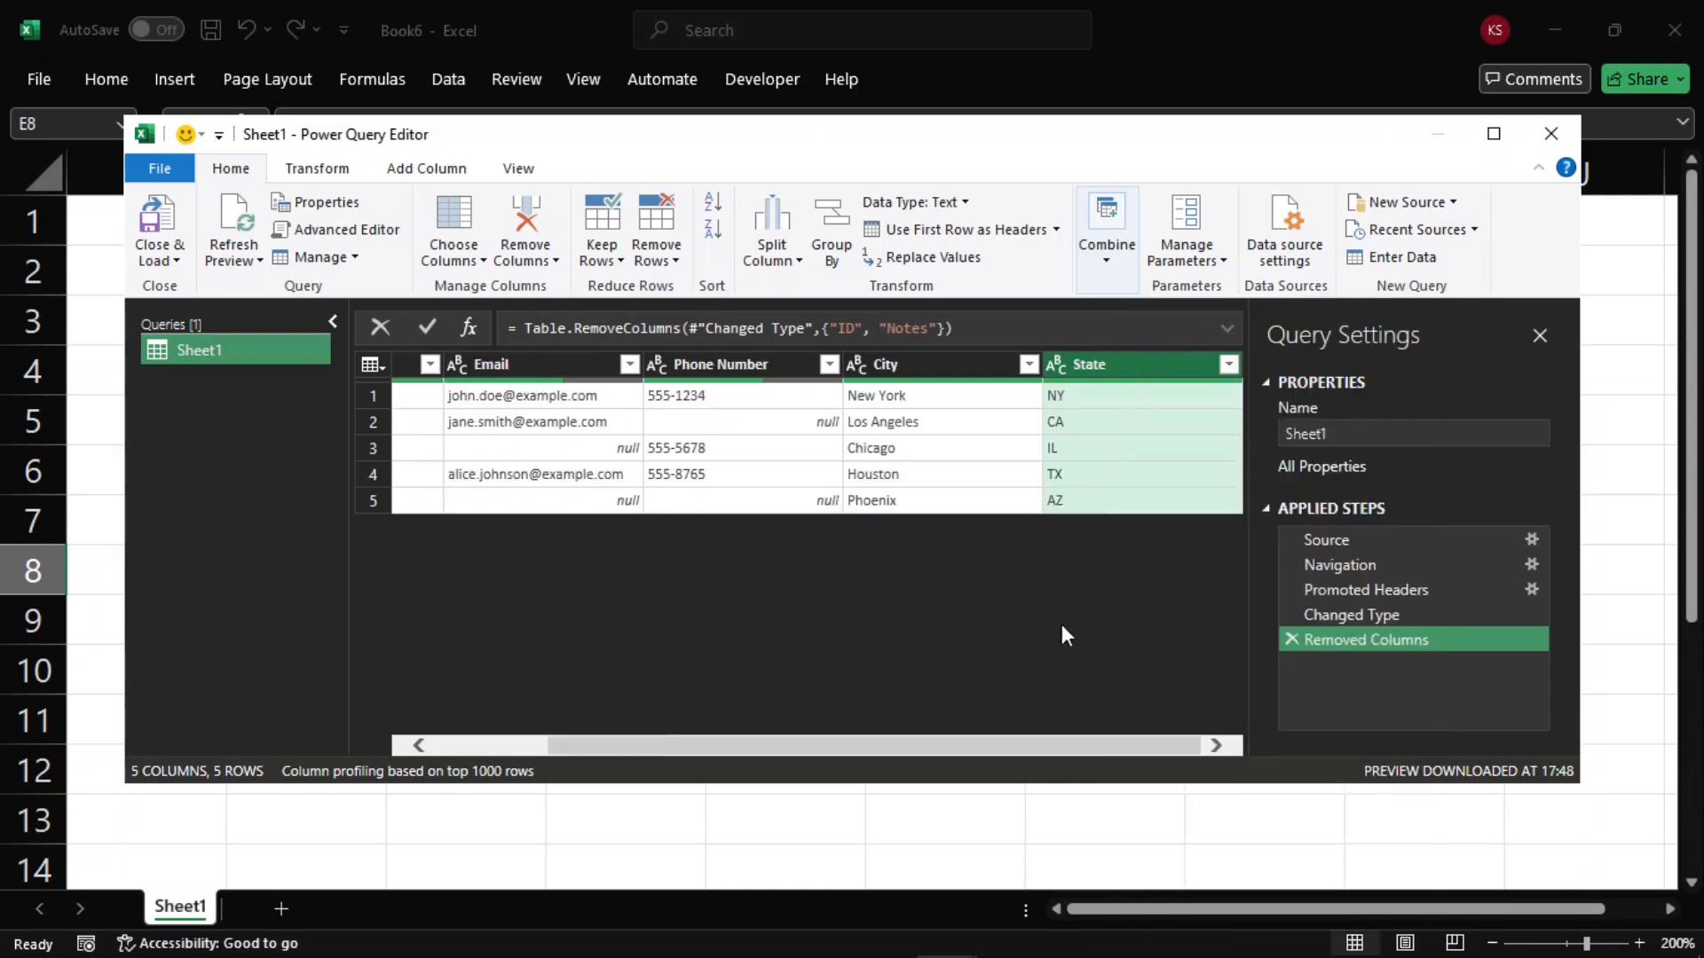
Filter the Phone Number column to exclude rows with null values
drag(1055, 741, 854, 741)
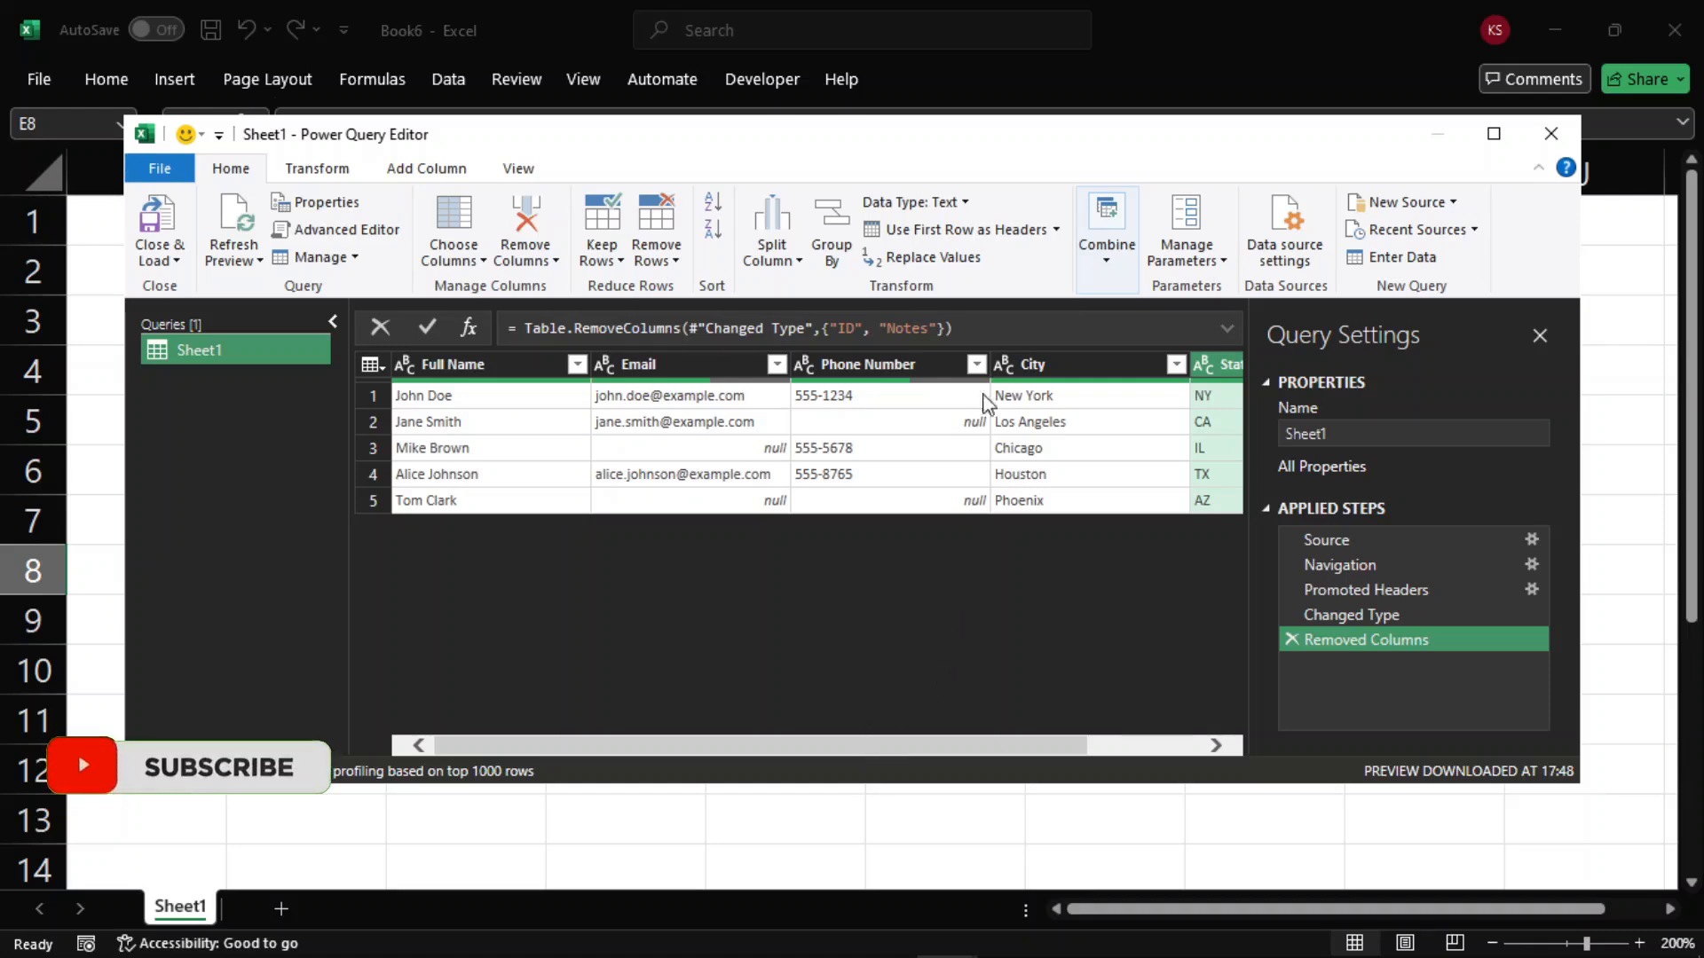
click(977, 365)
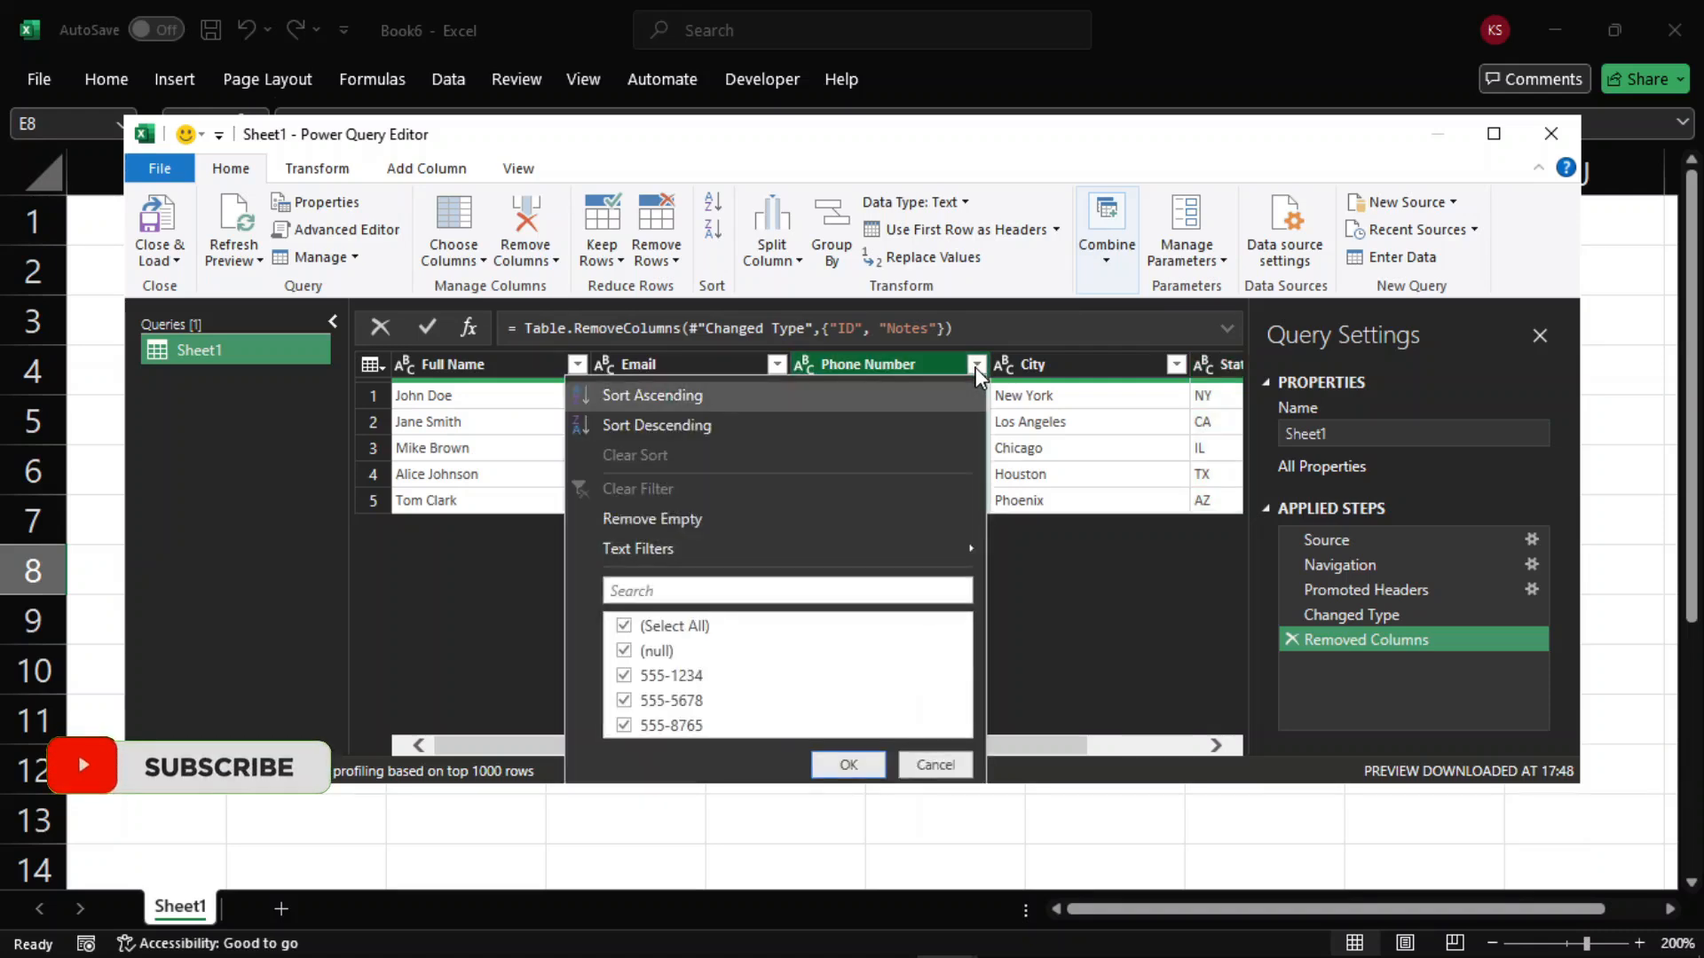
click(625, 651)
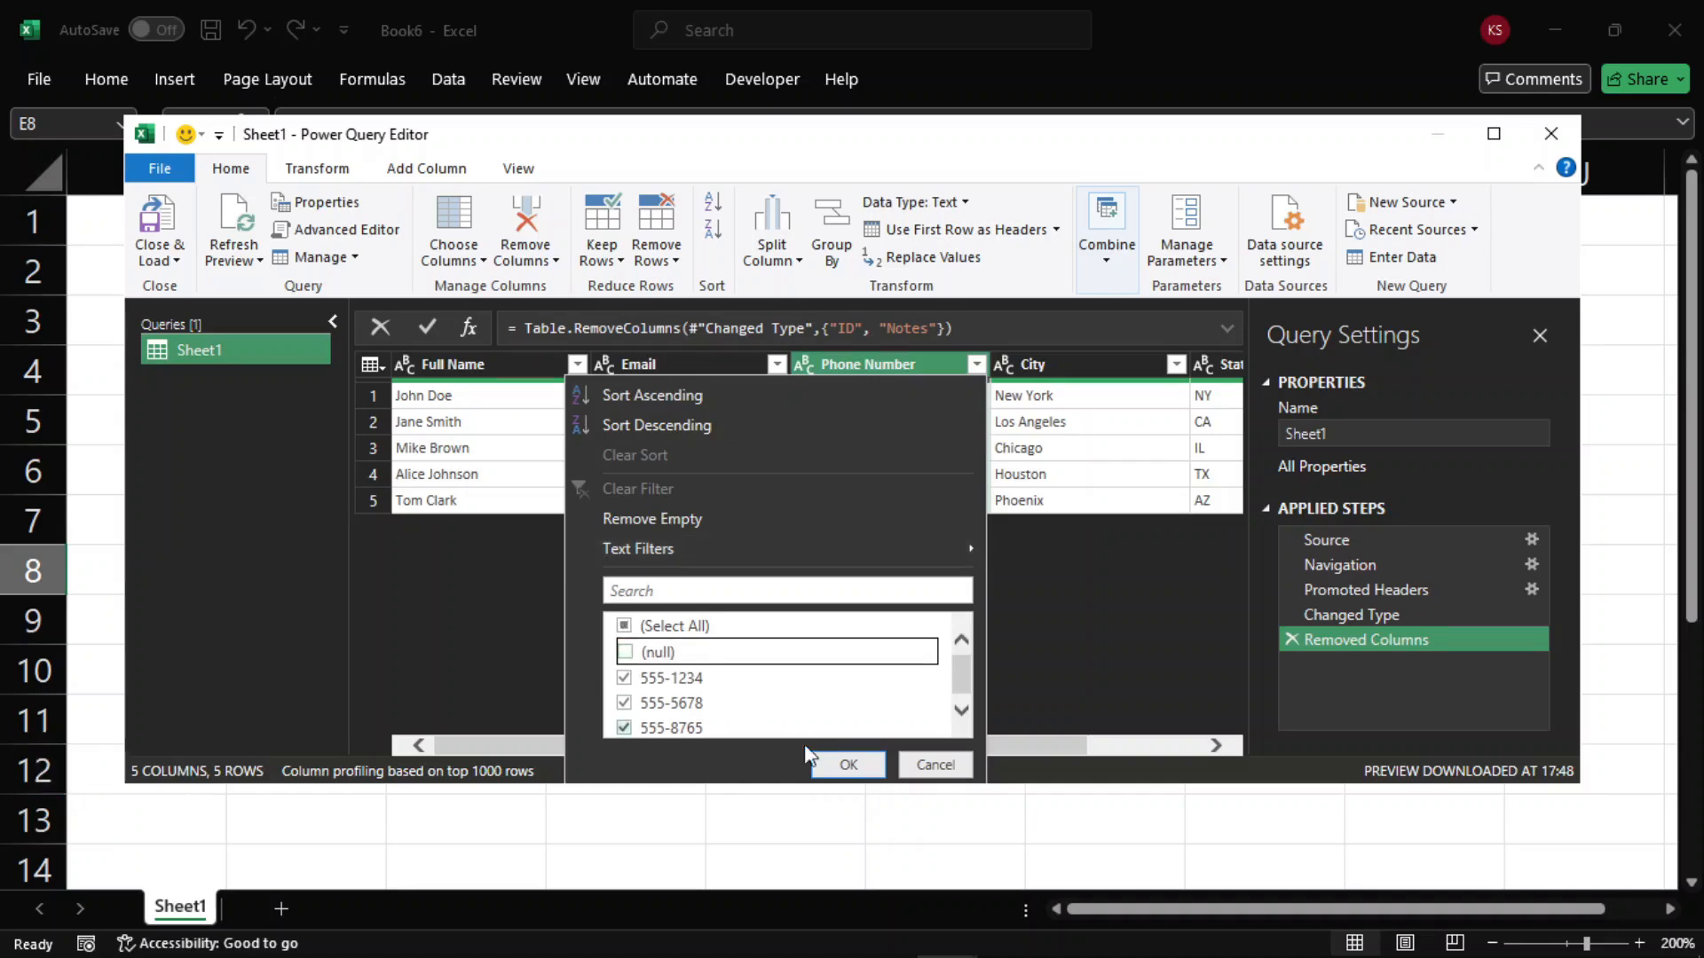
click(846, 765)
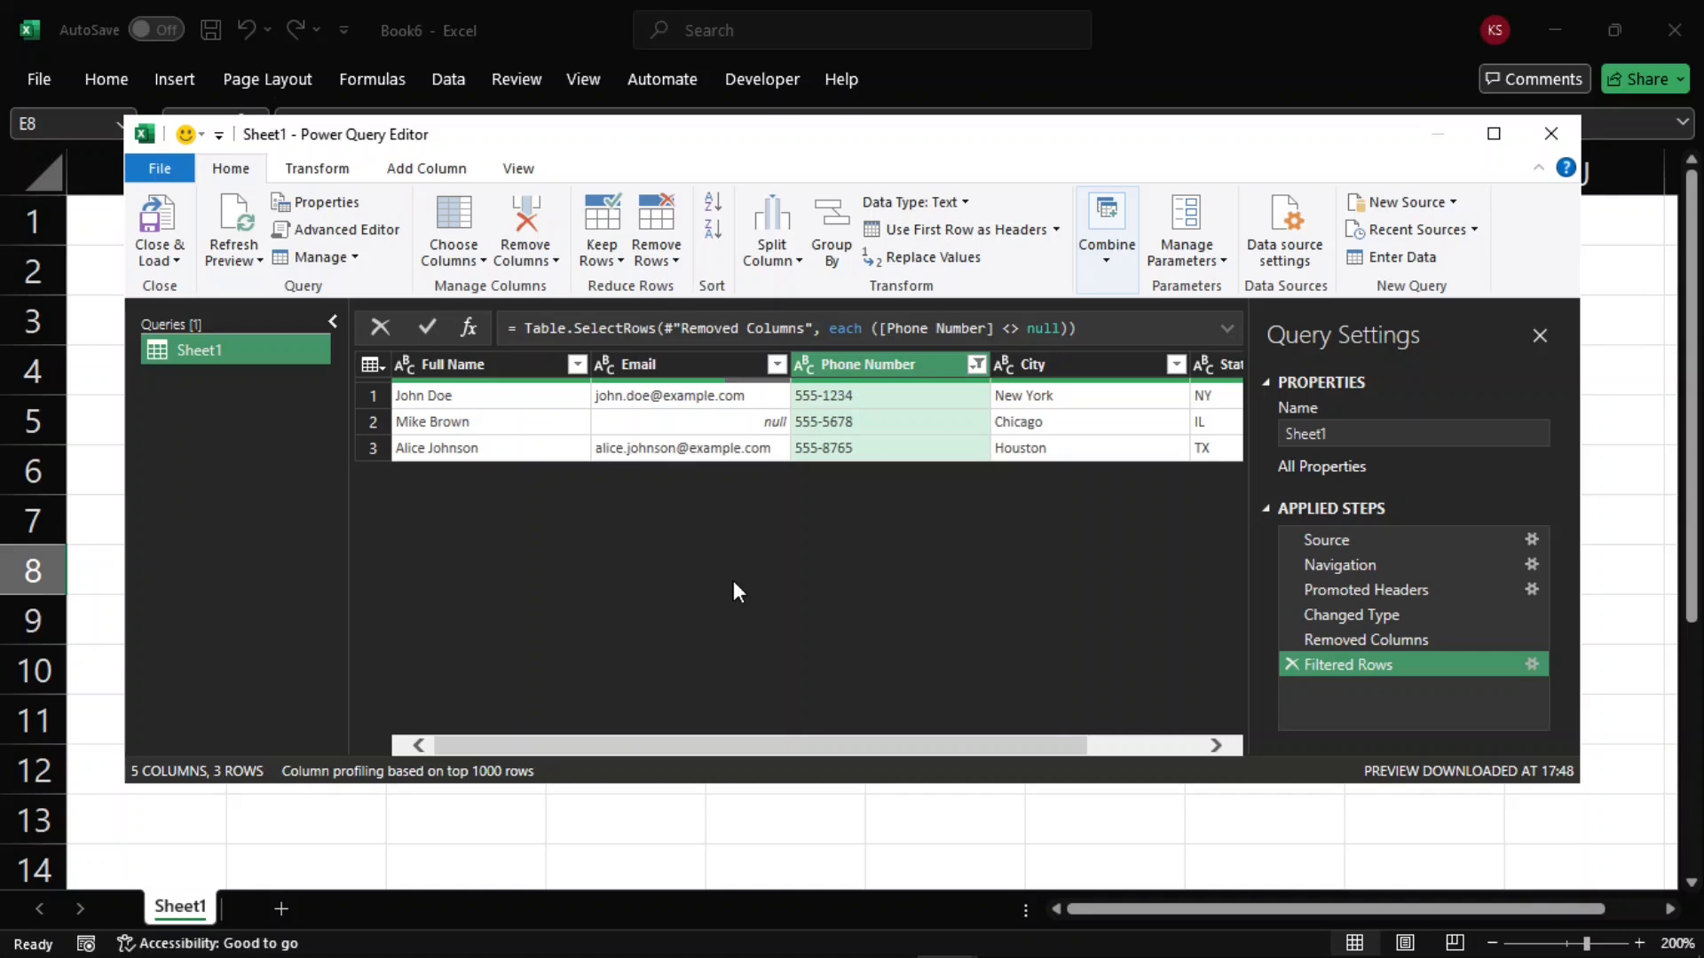
Split the Full Name column by delimiter, using a space at each occurrence of the delimiter
click(490, 371)
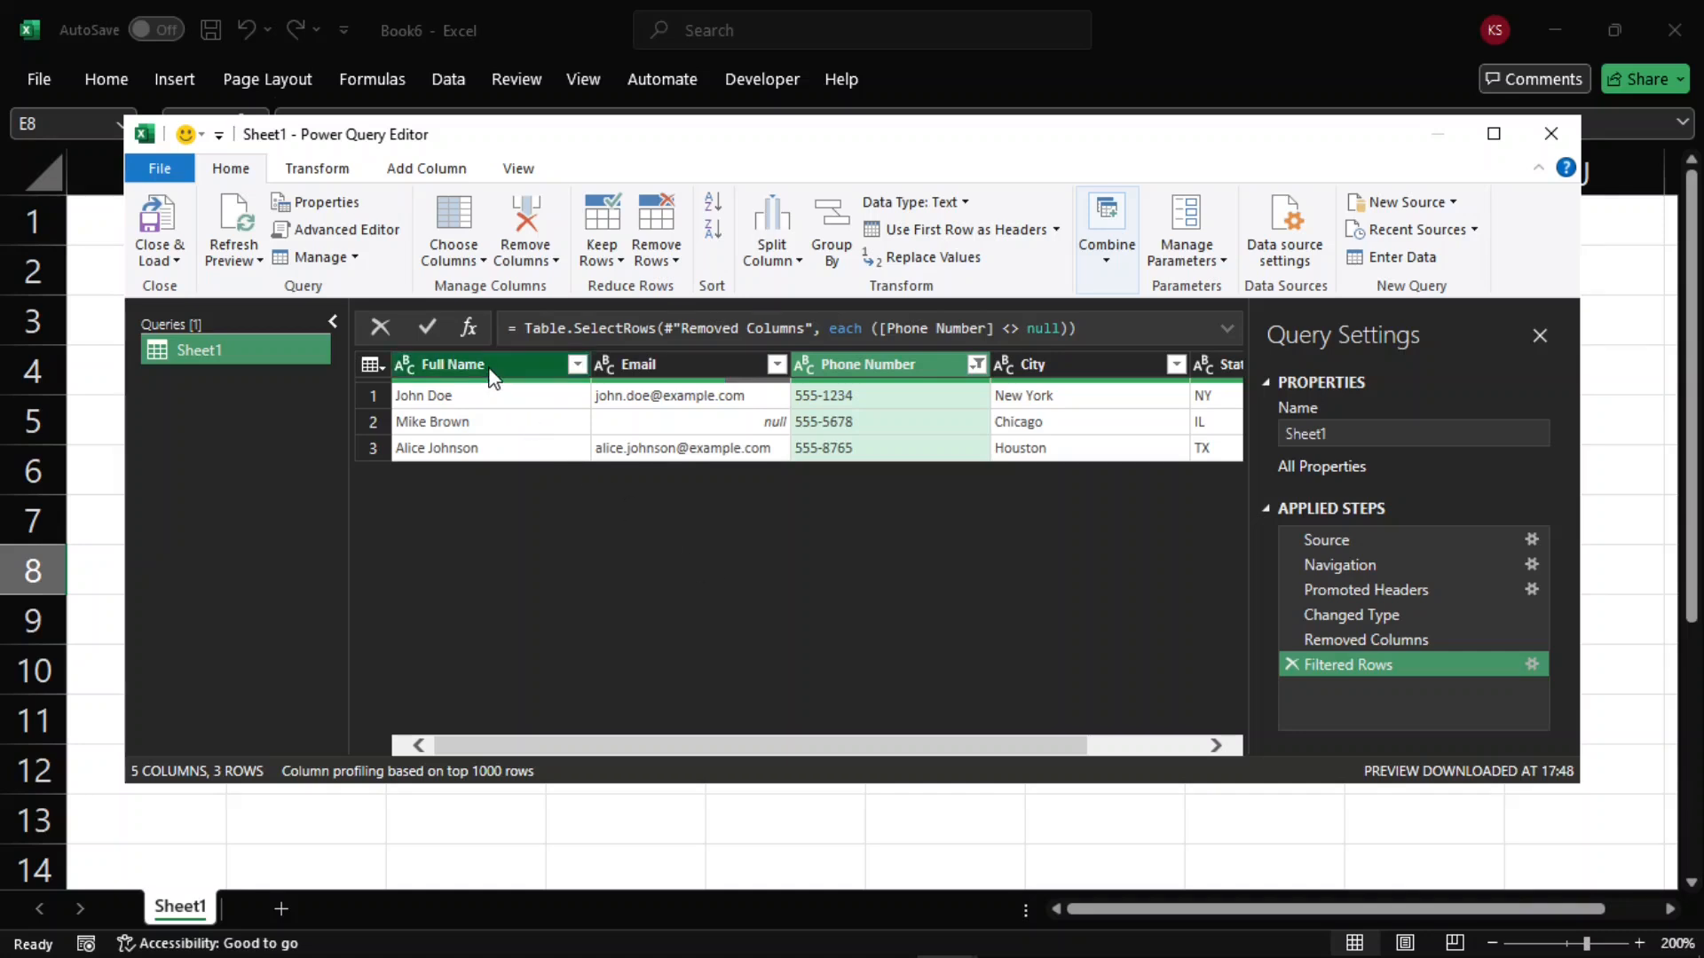
right_click(493, 378)
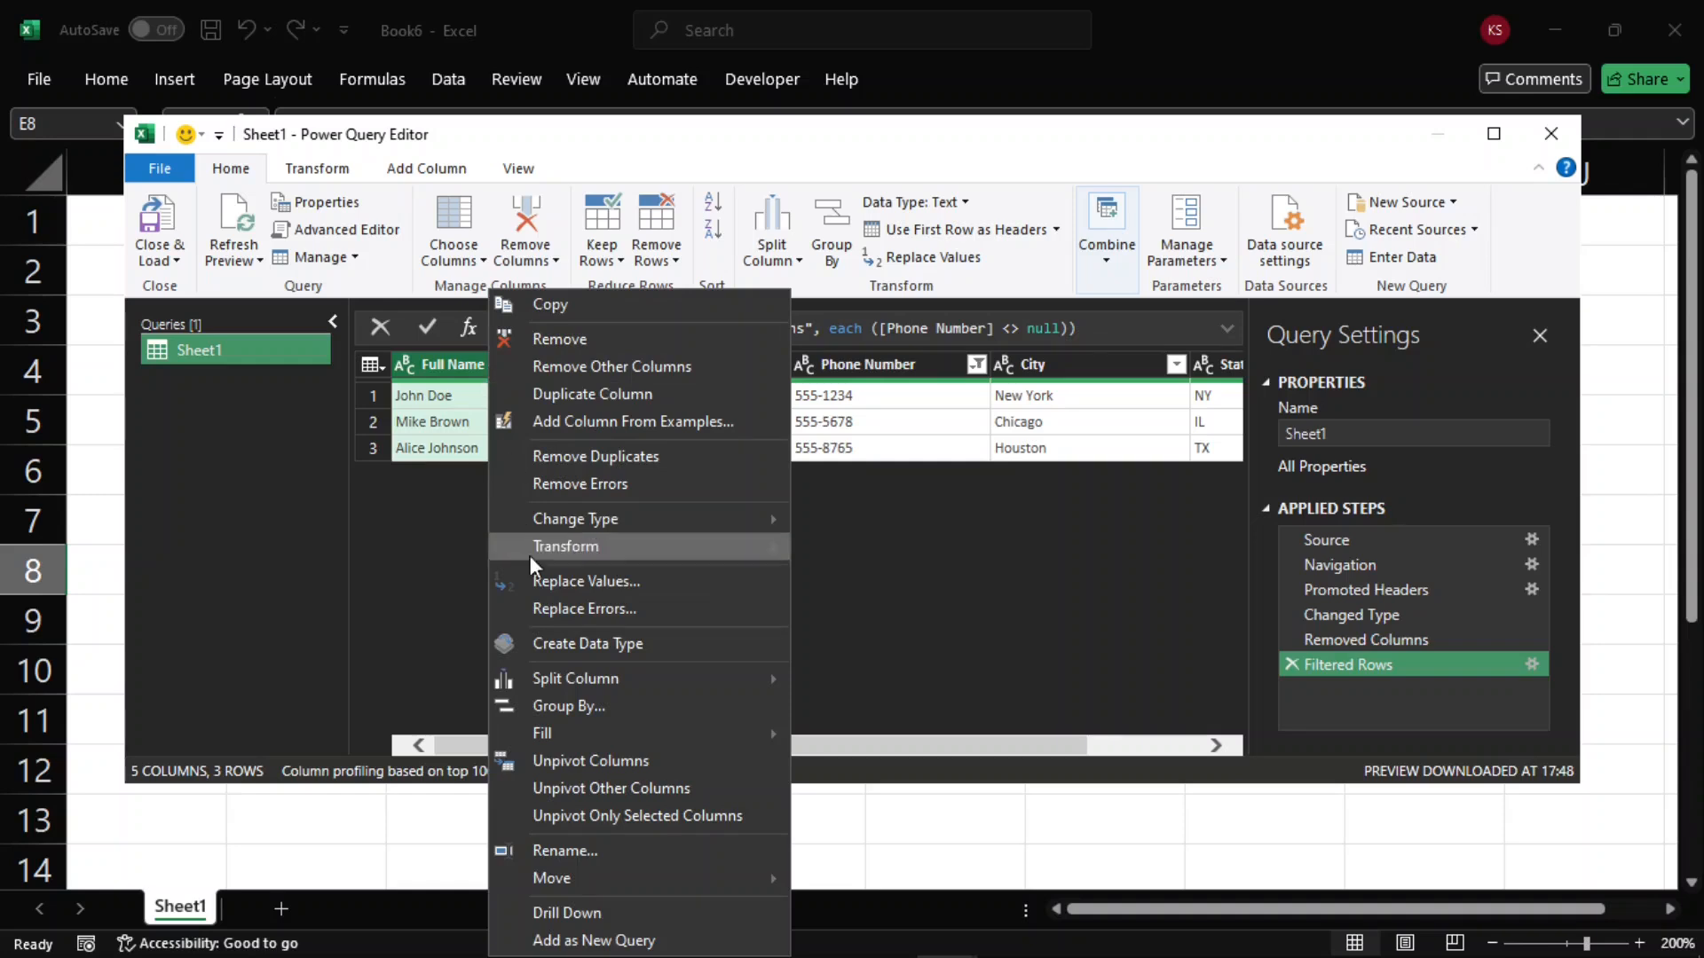
mouse_move(561, 675)
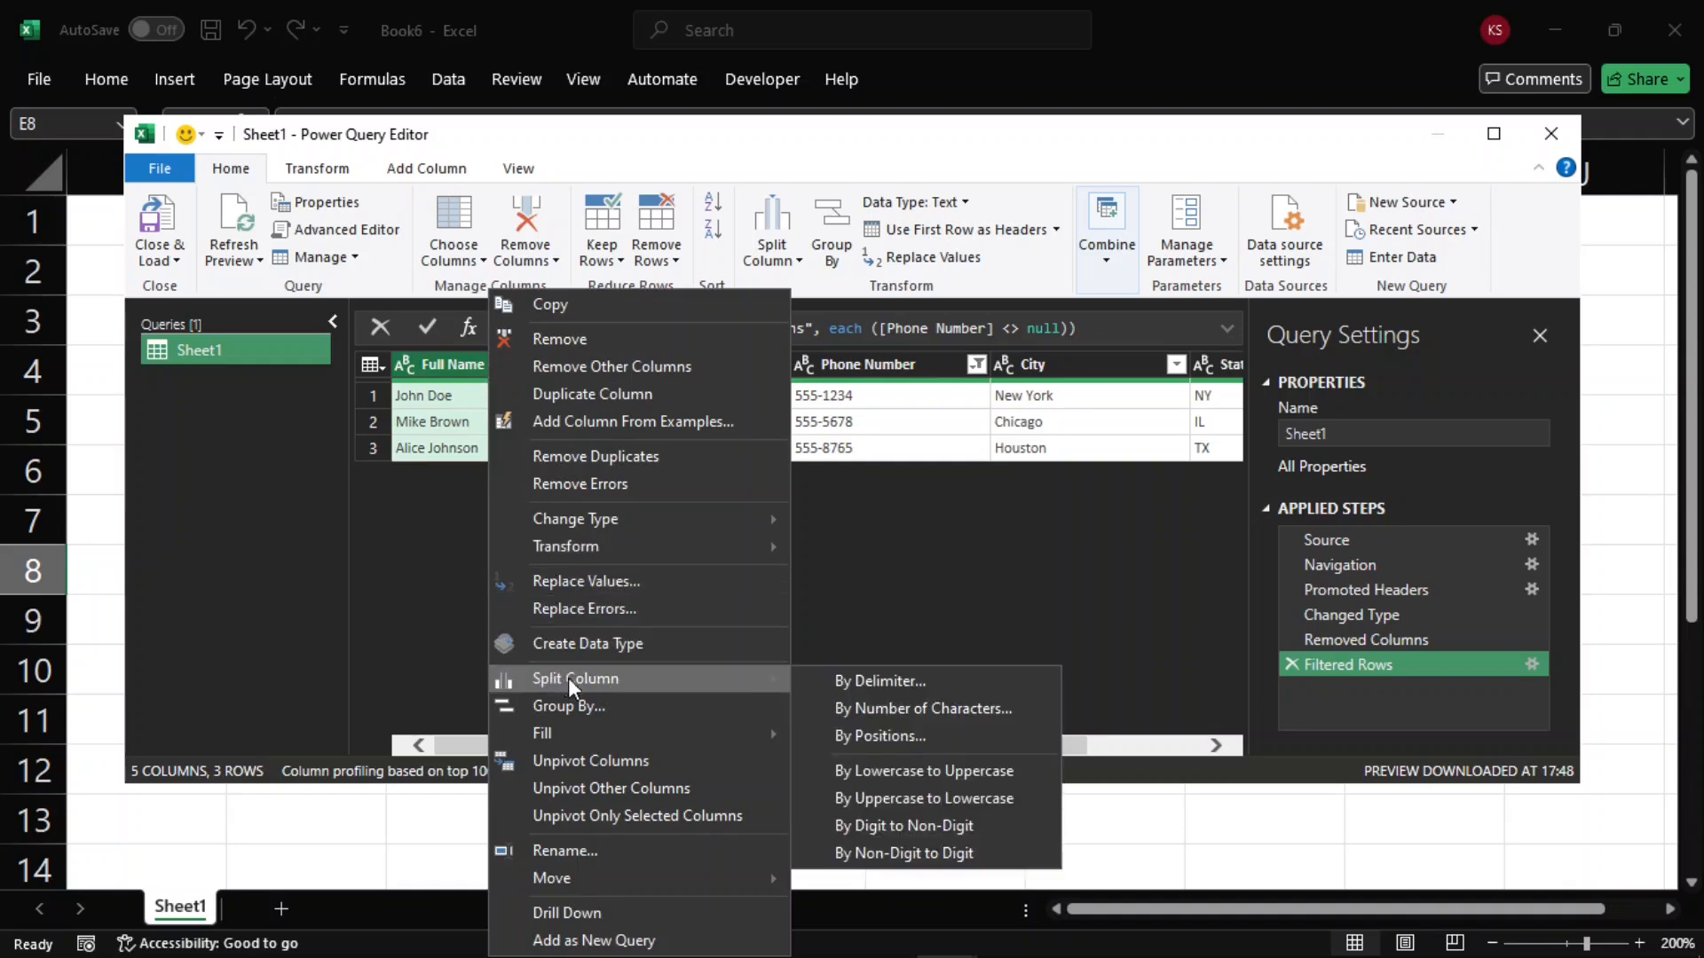
click(977, 683)
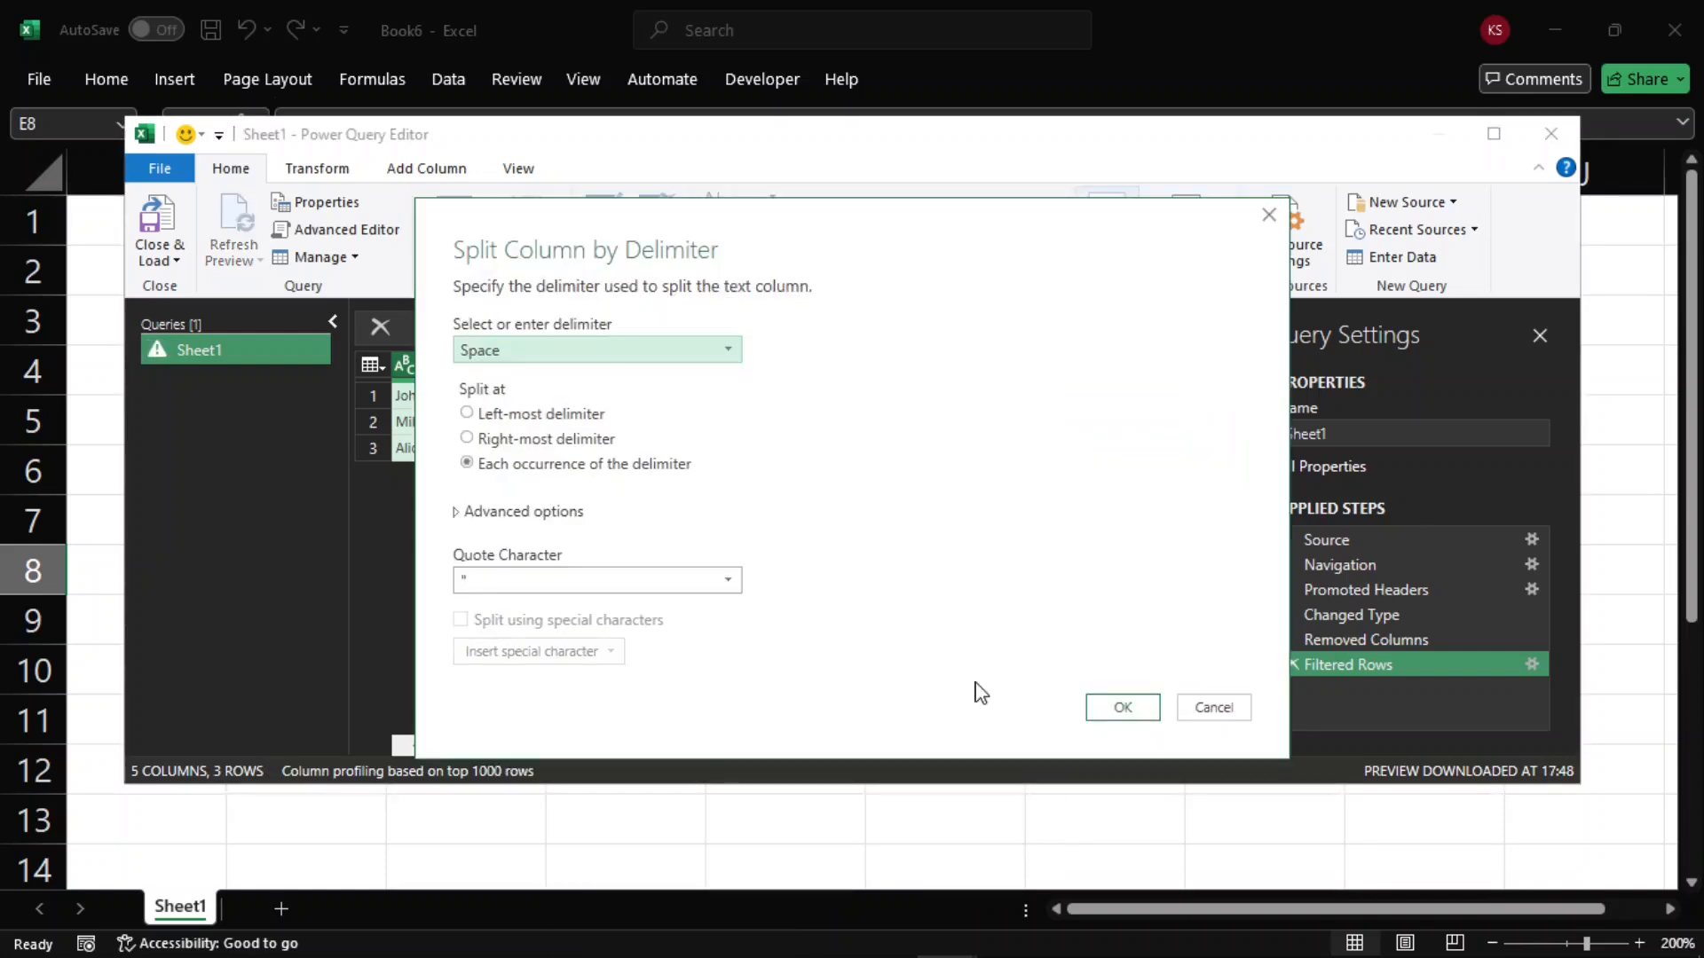
click(666, 357)
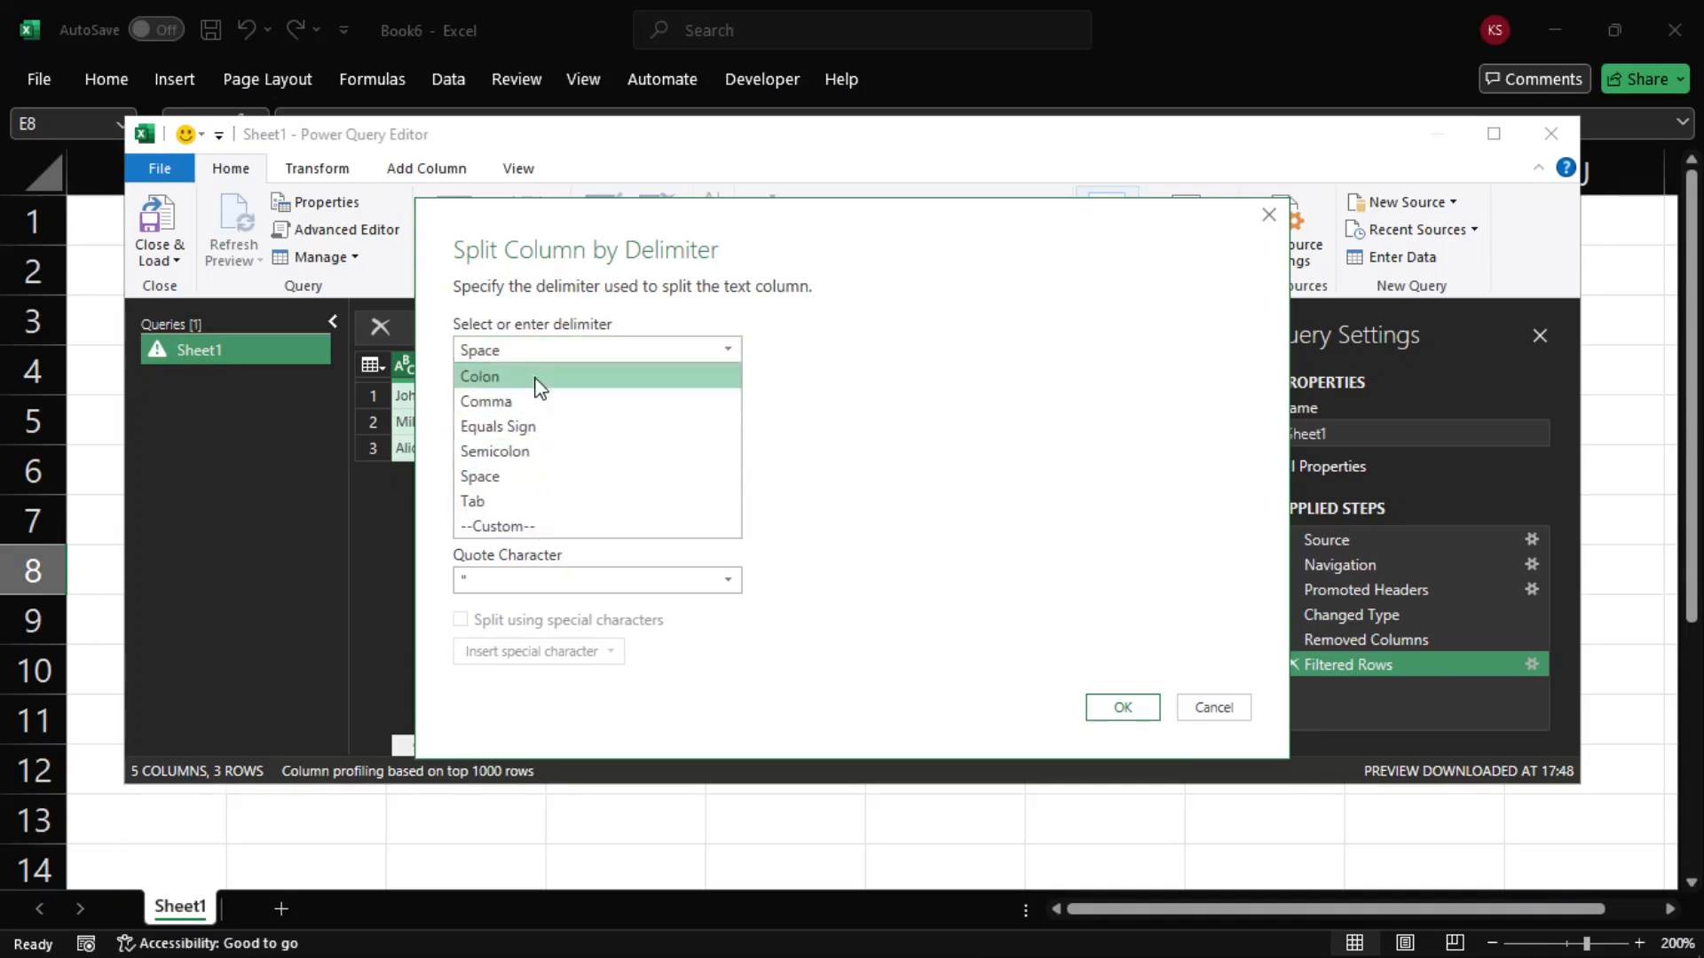
click(521, 484)
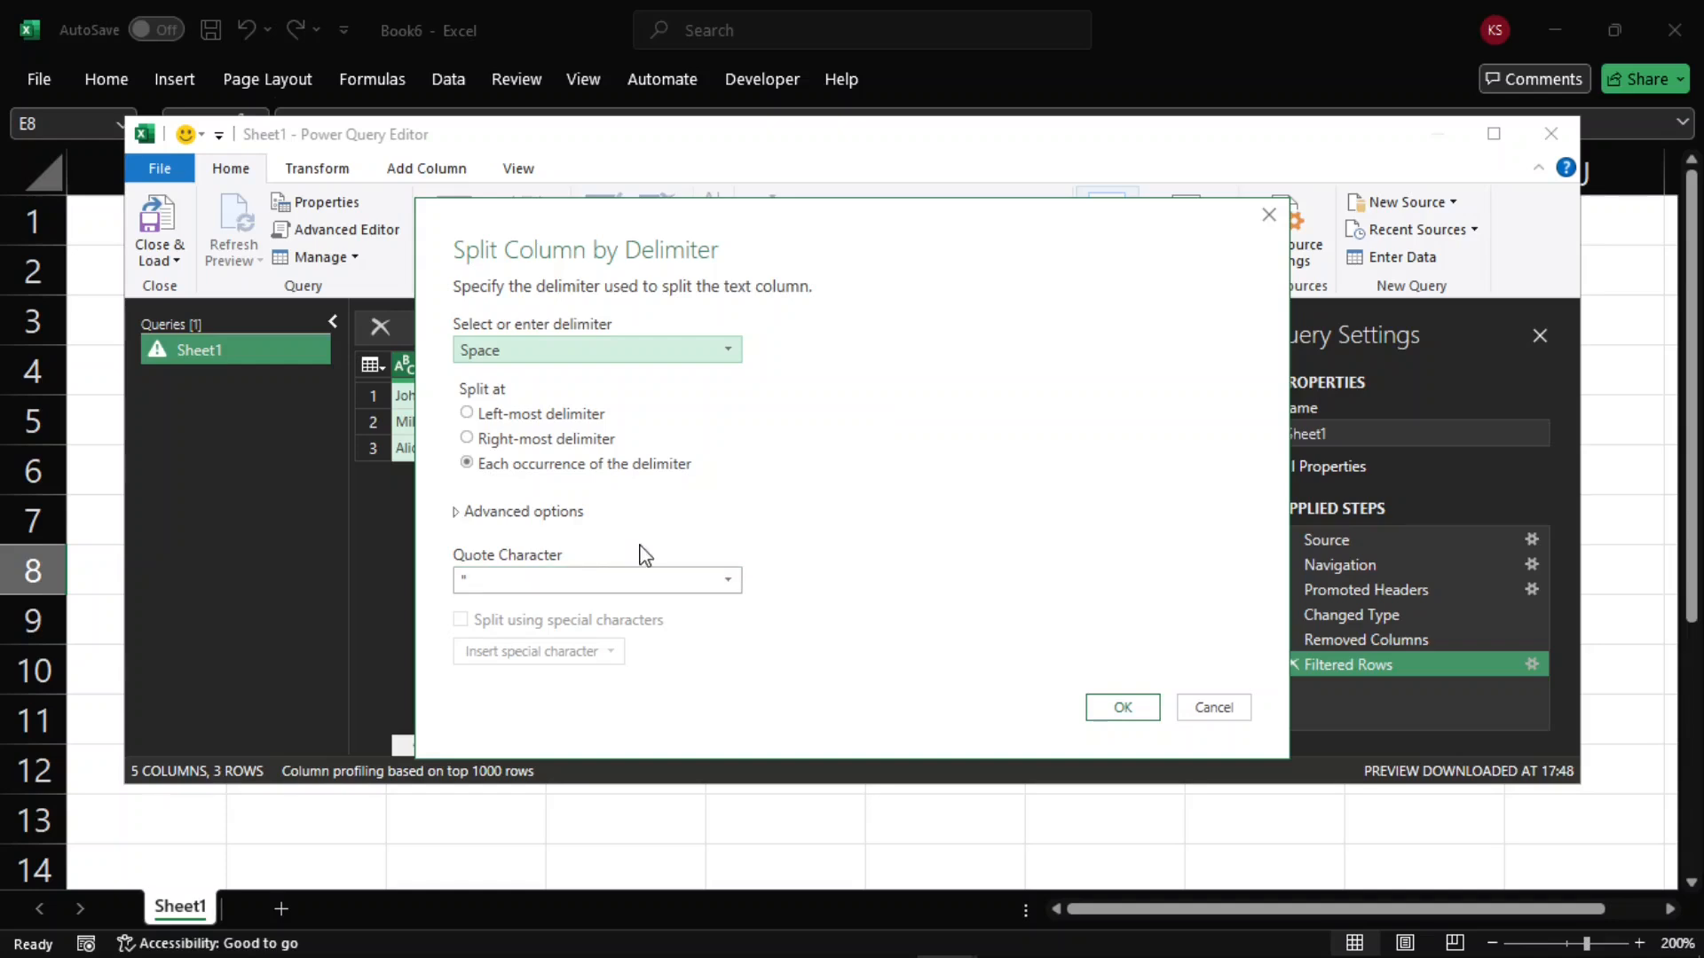
click(1123, 708)
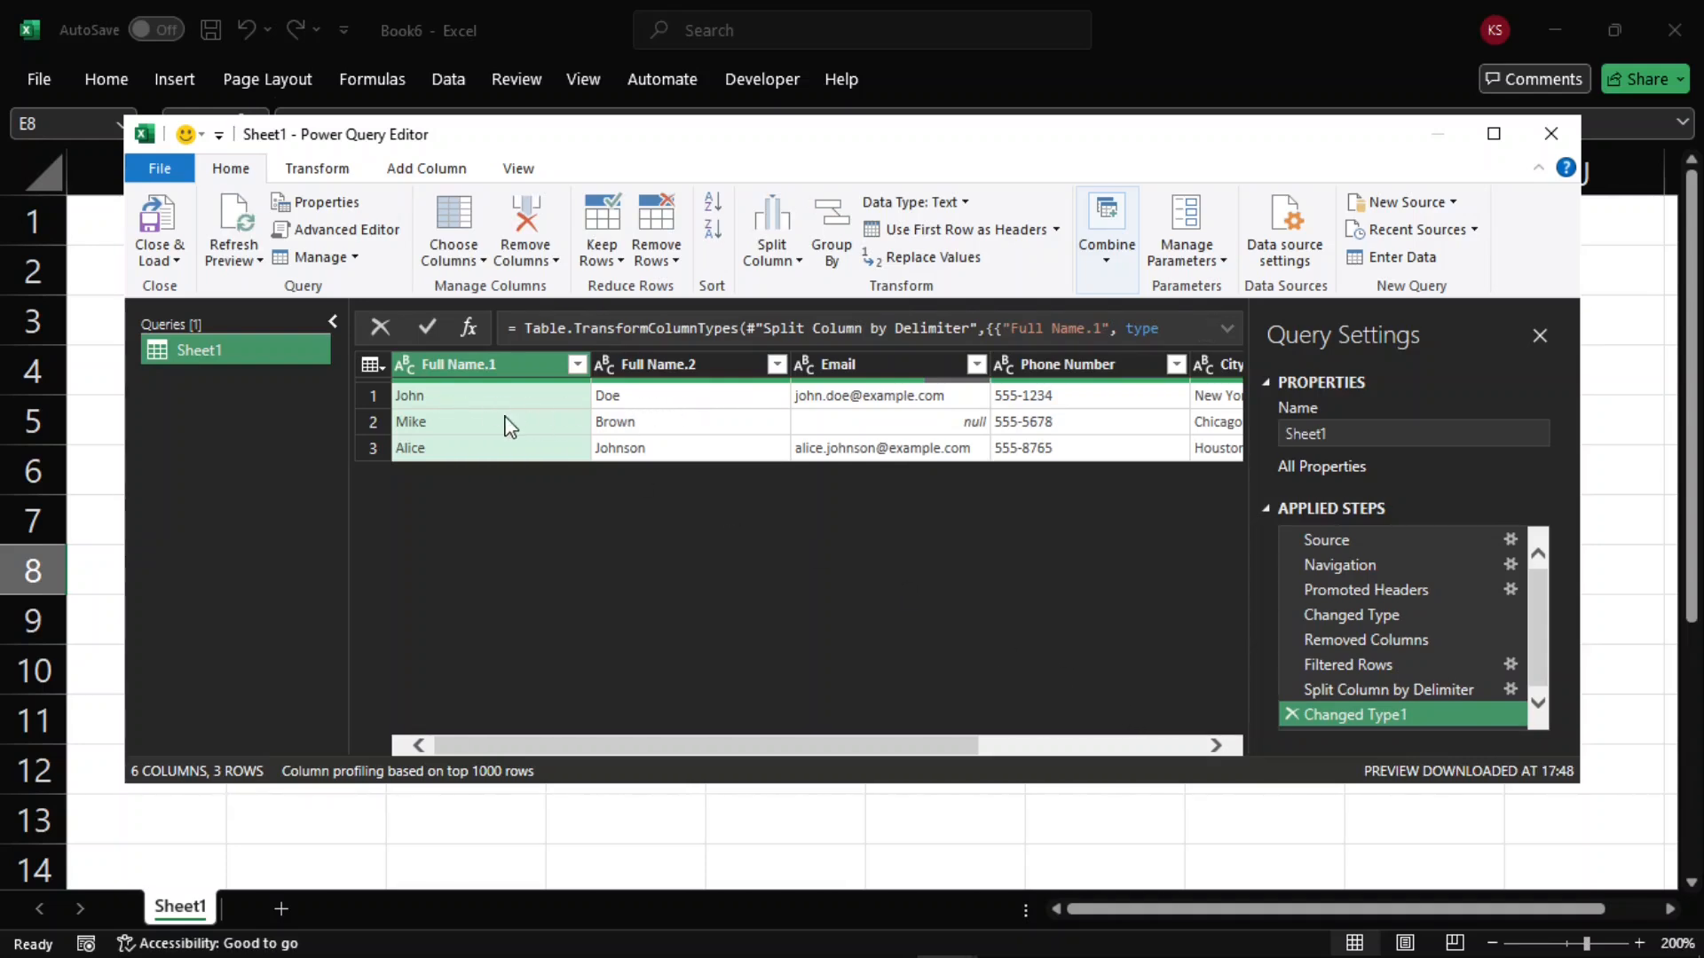
Rename the Full Name.1 column to First Name and the Full Name.2 column to Last Name
right_click(497, 365)
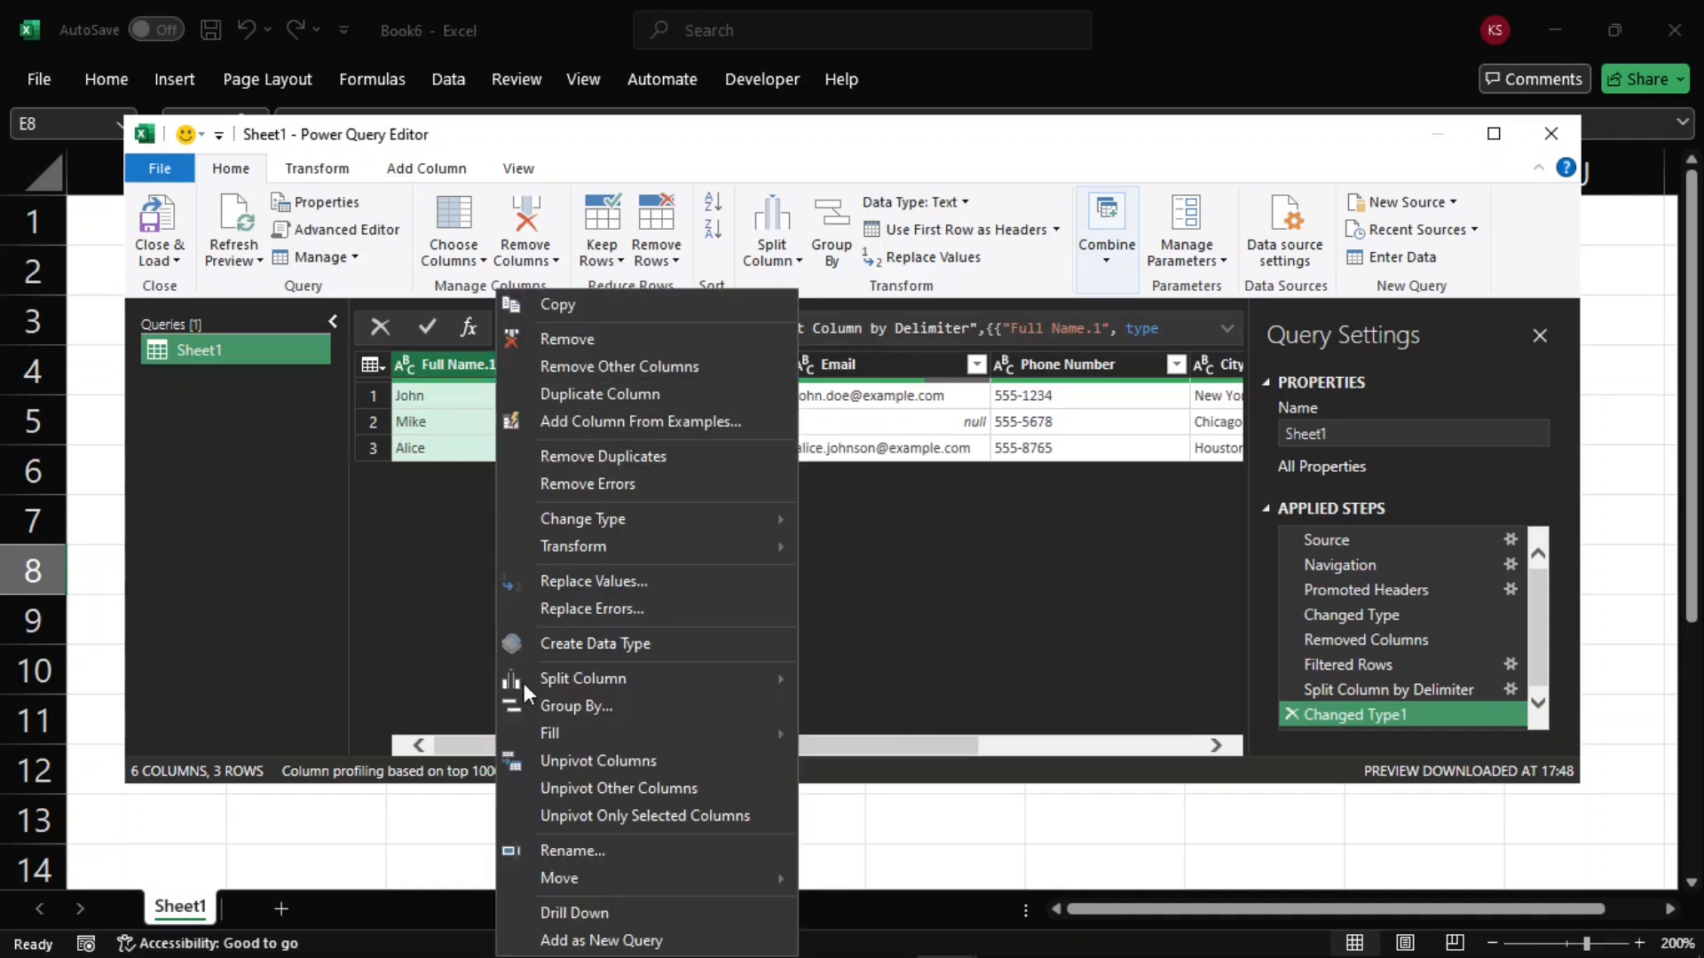
click(557, 850)
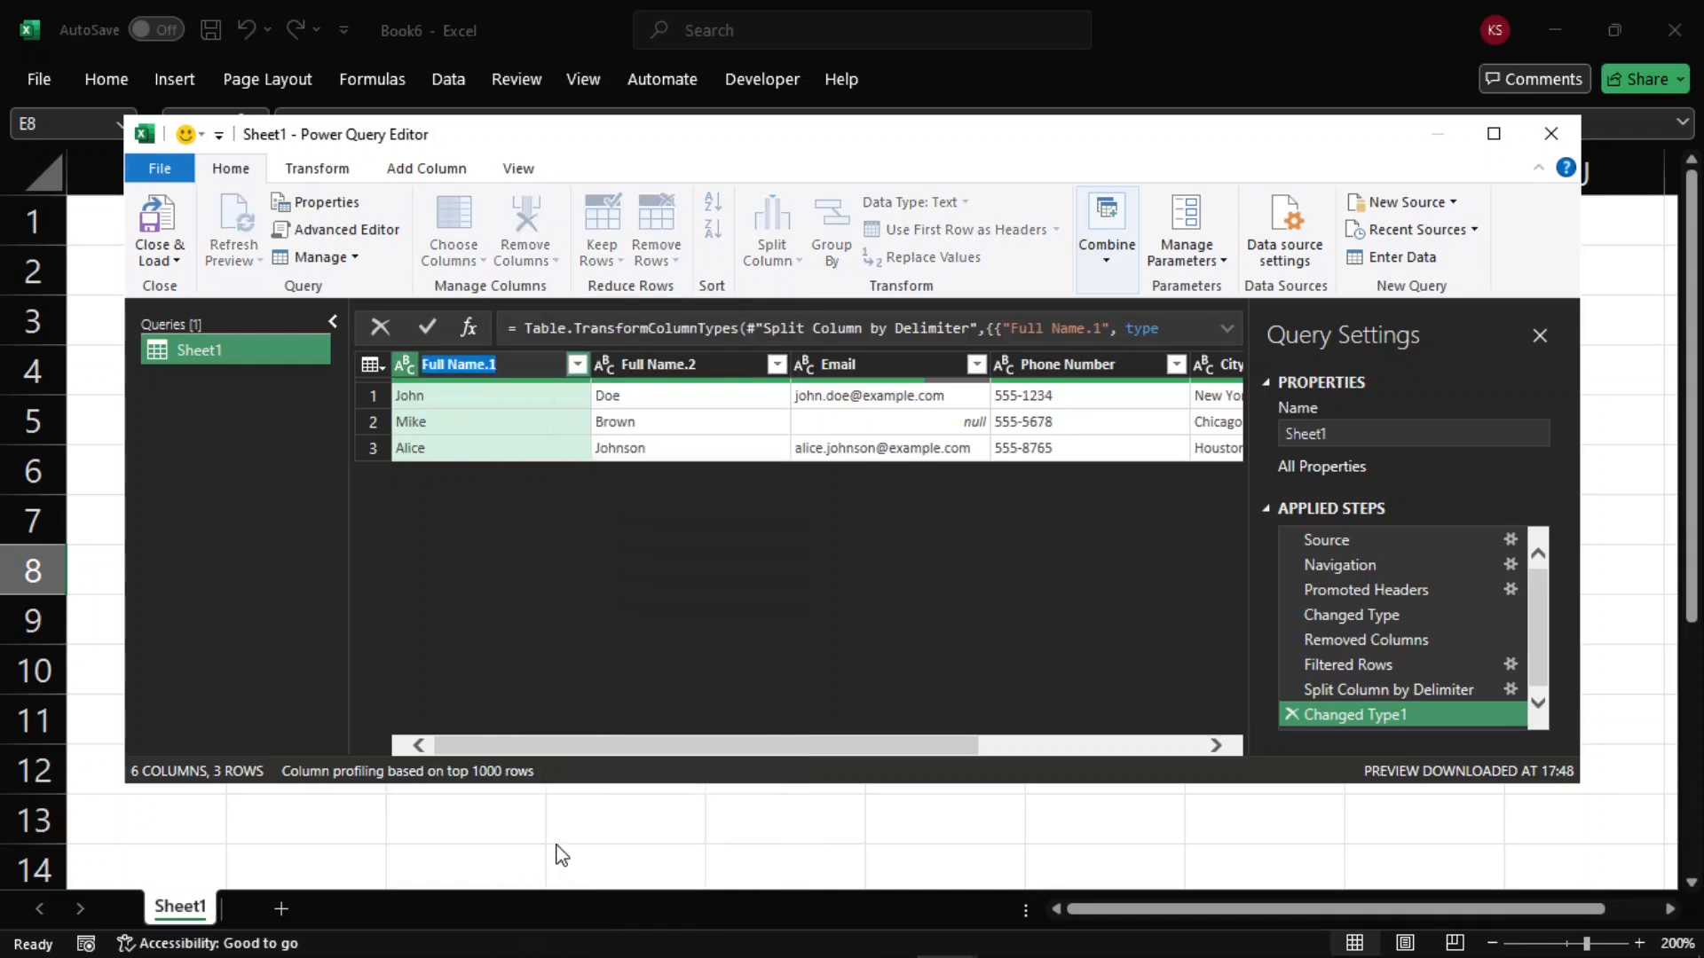
text(First Name)
key(Return)
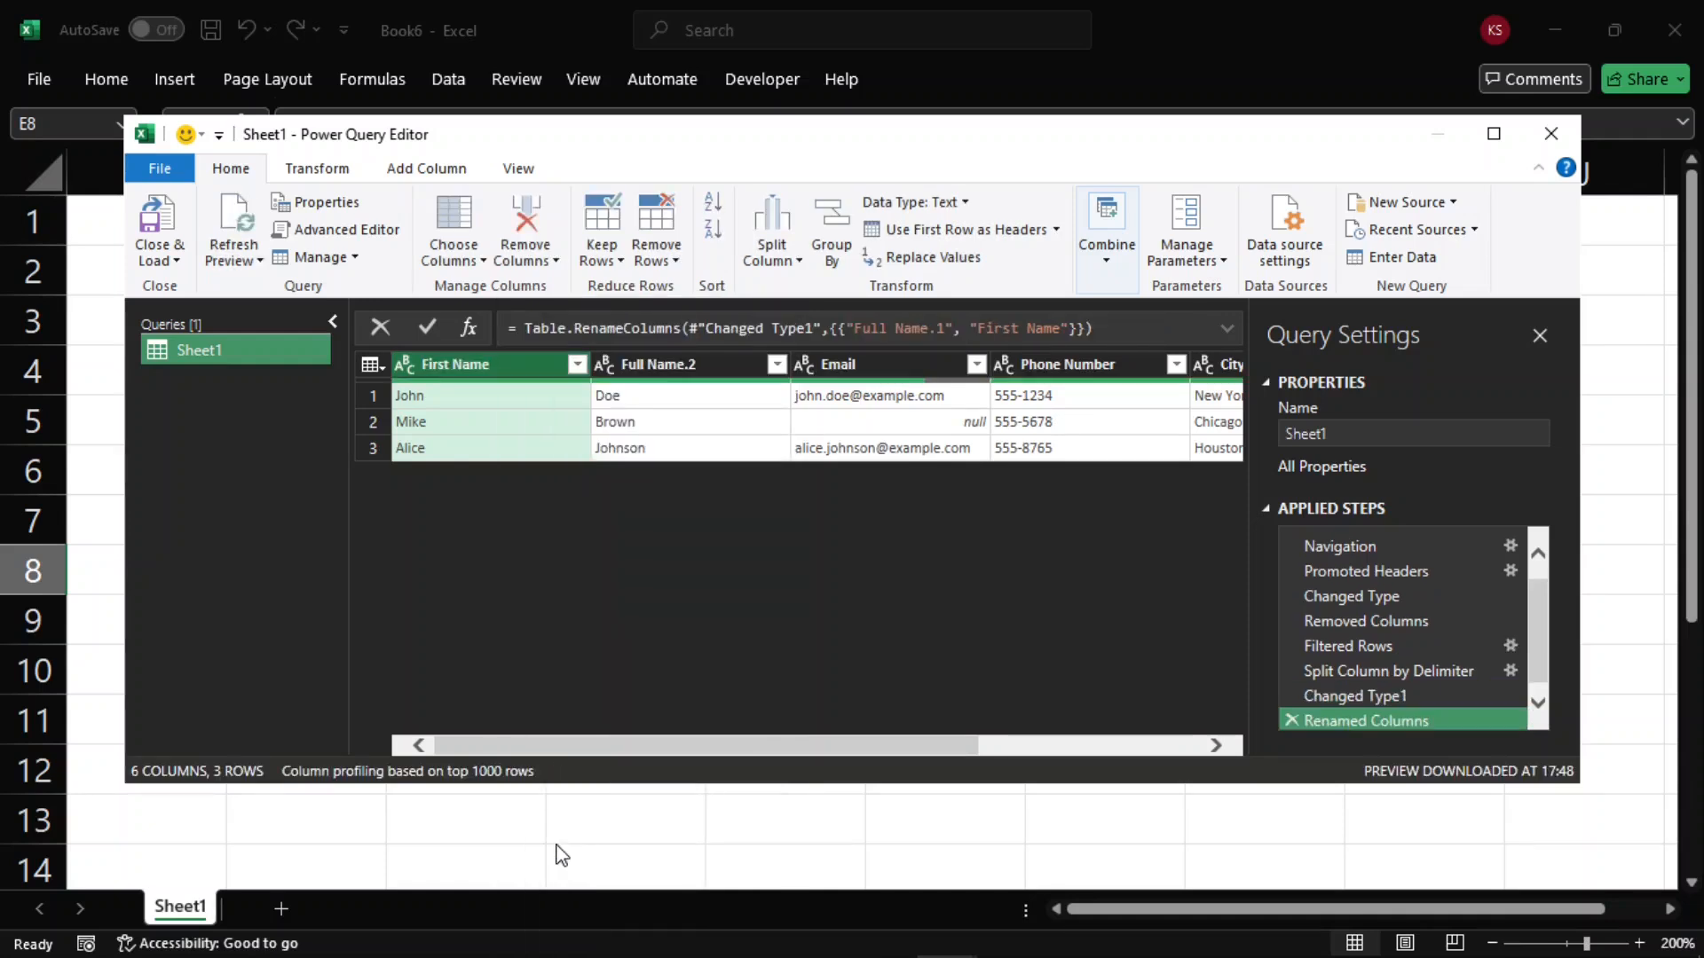
right_click(661, 379)
click(755, 850)
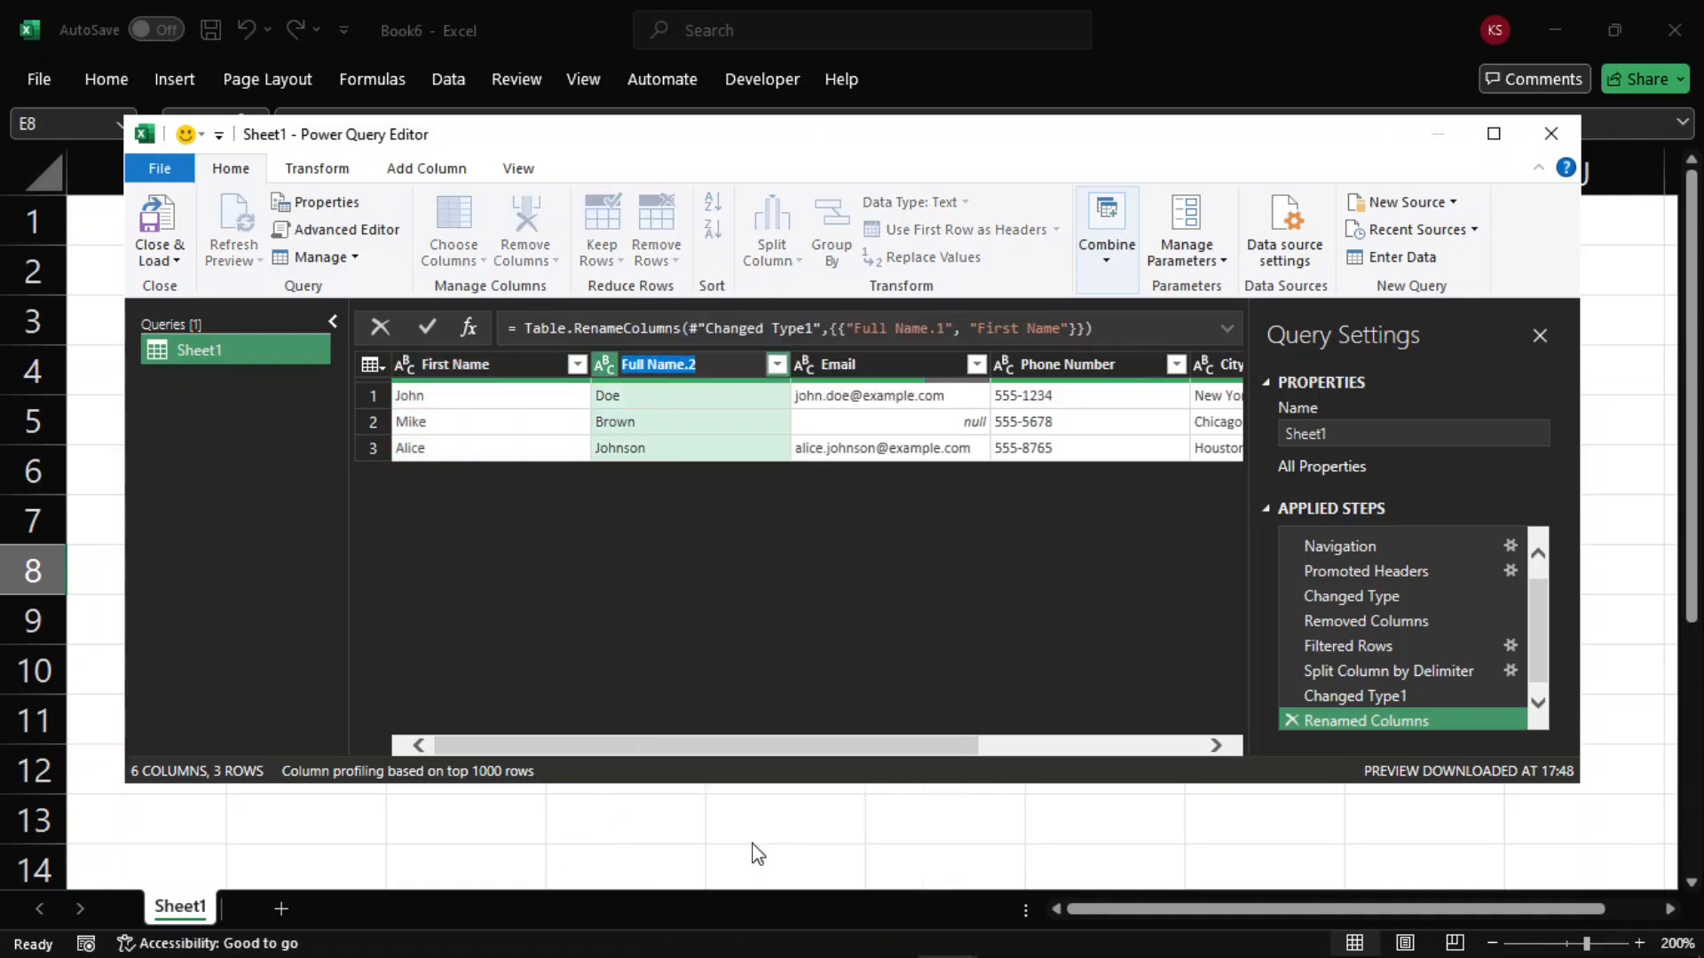
text(Last Name)
key(Return)
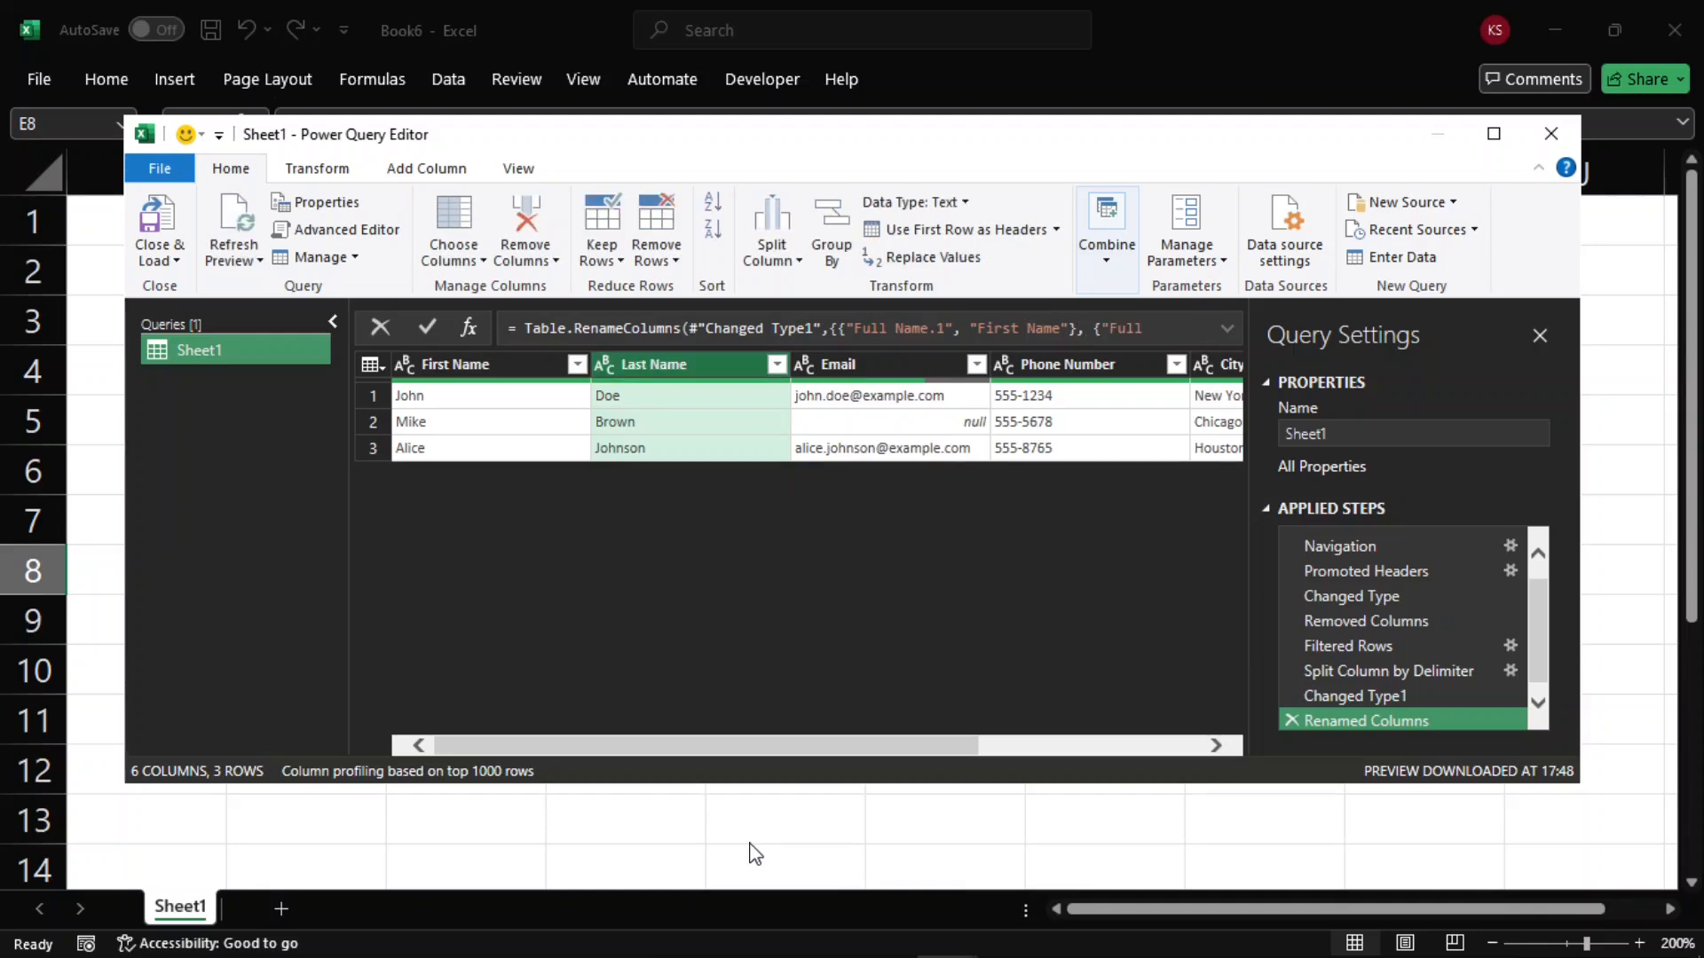
Merge the City and State columns into one column named Location, using a comma as the separator
click(1216, 747)
click(1212, 747)
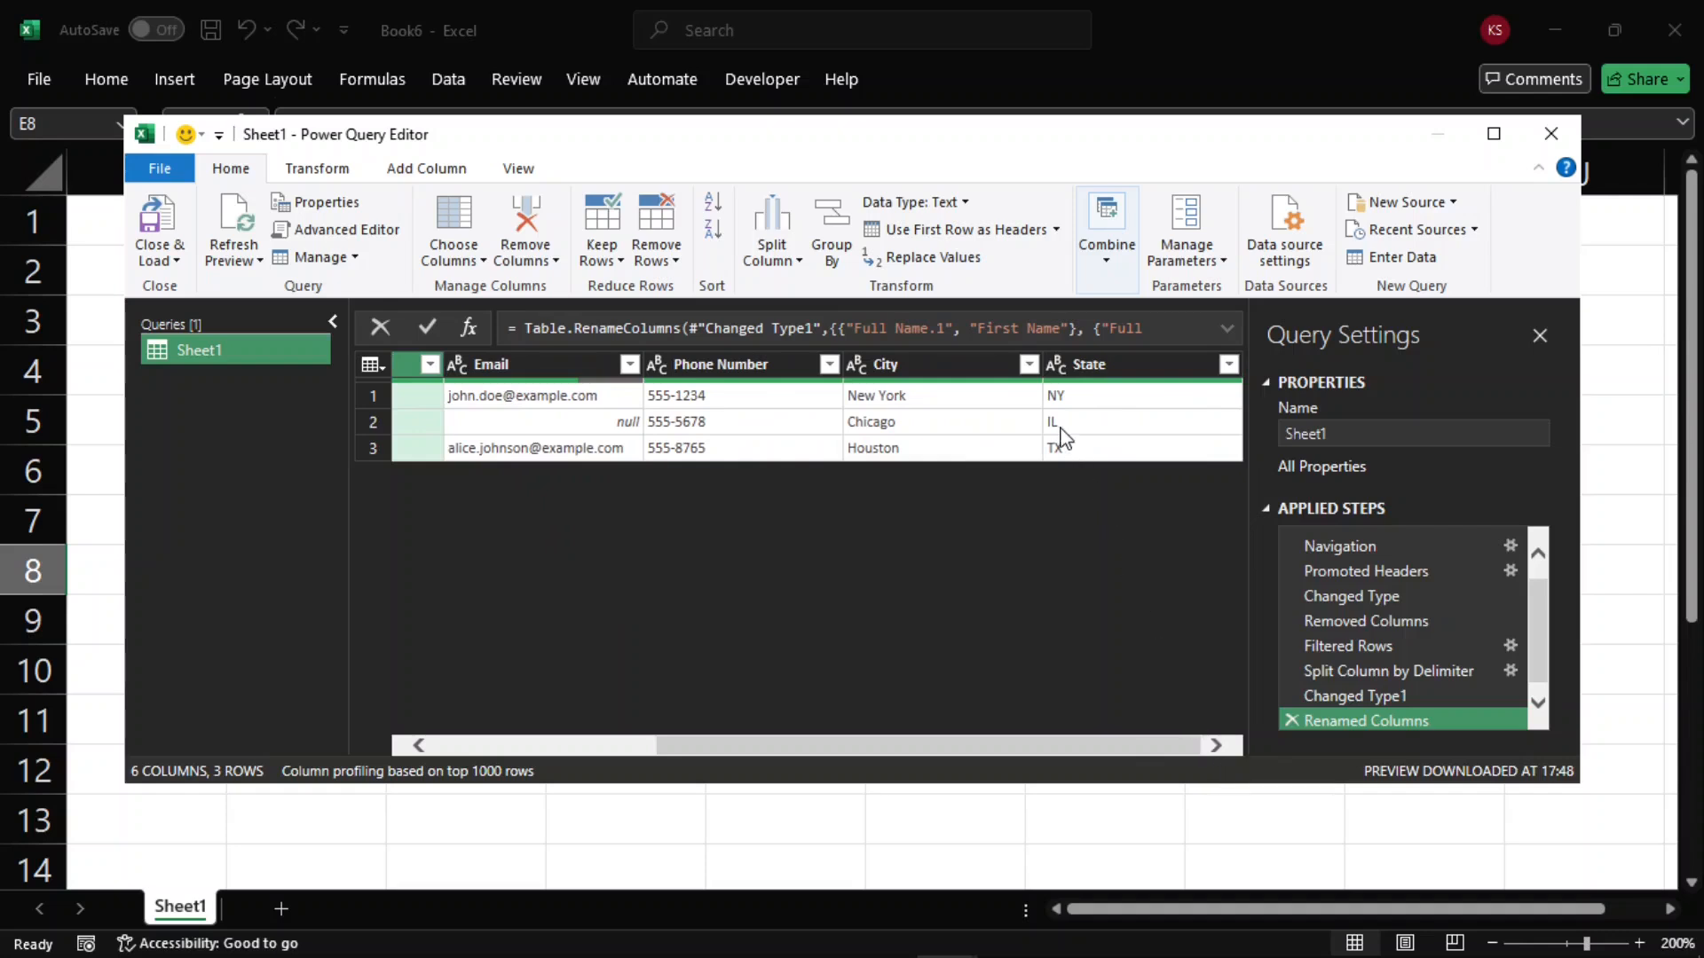
click(937, 367)
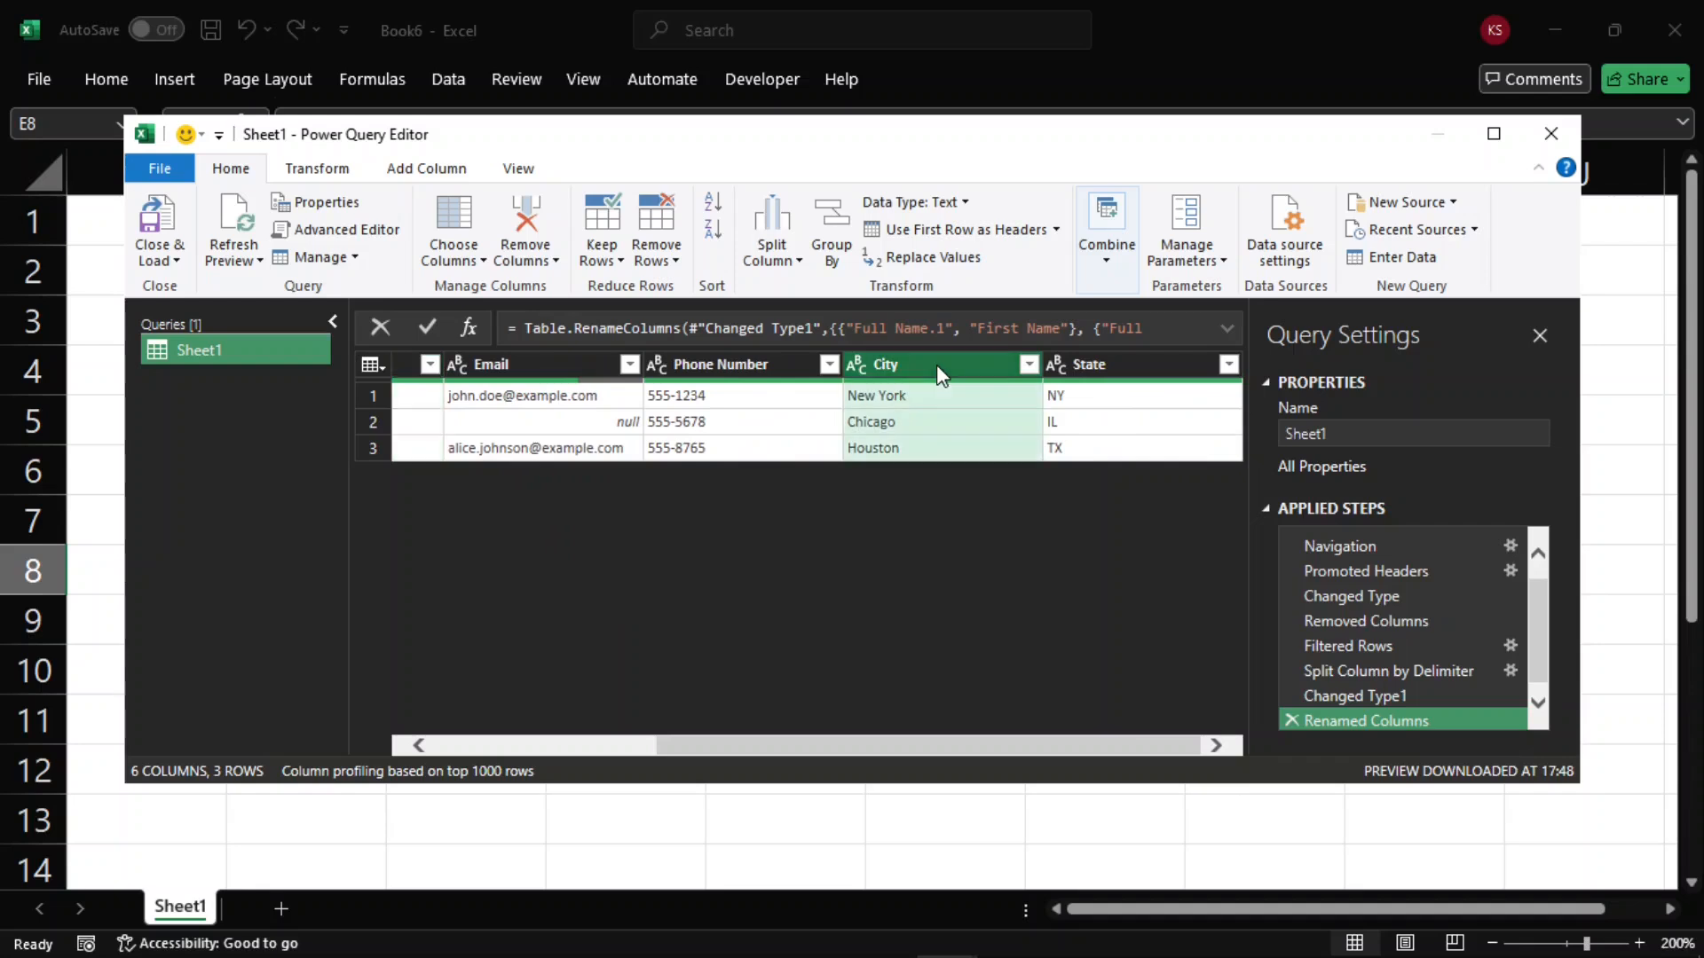
ctrl+click(1125, 373)
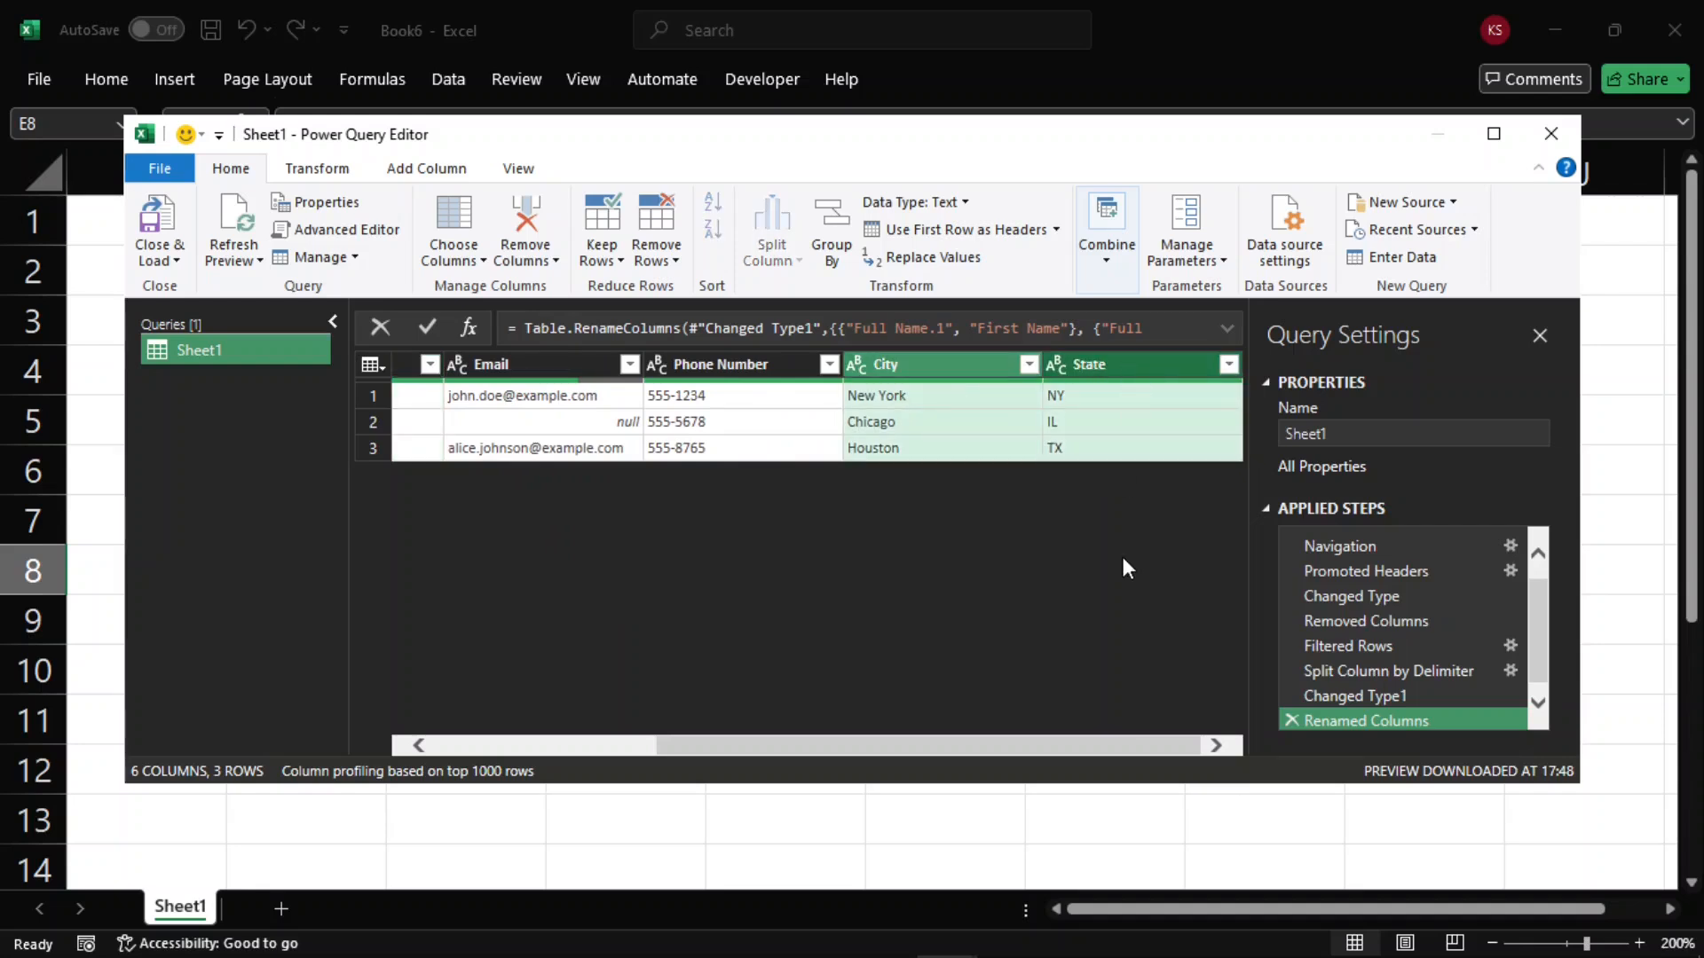
right_click(968, 363)
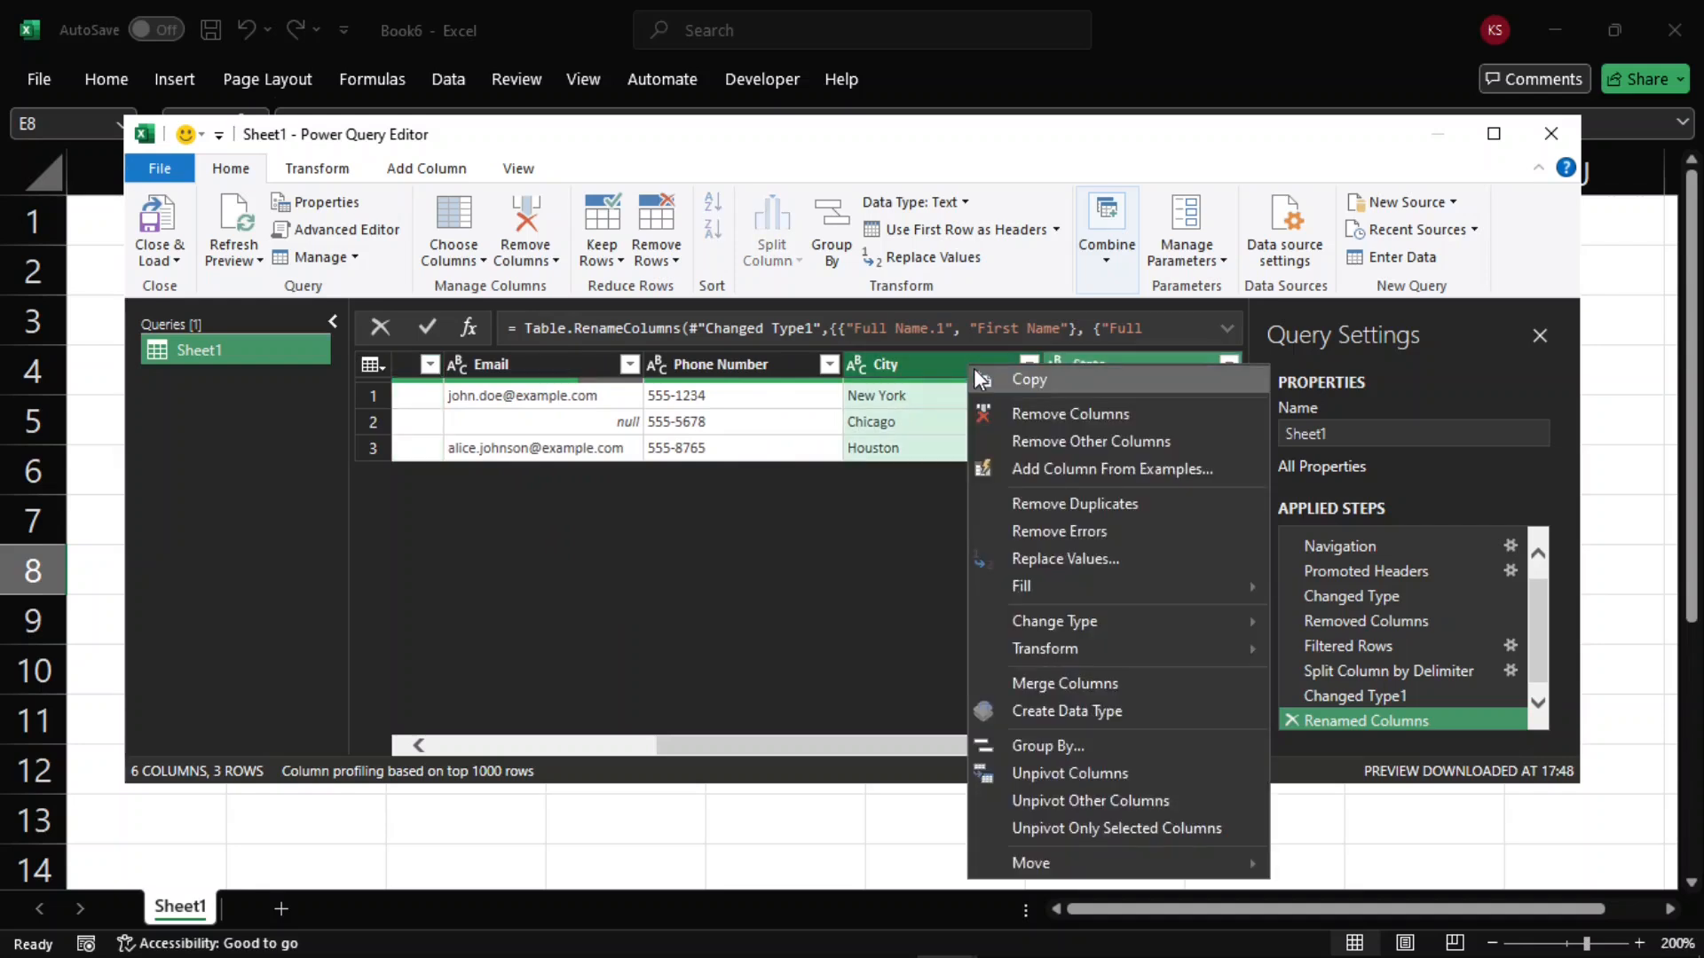
click(1116, 684)
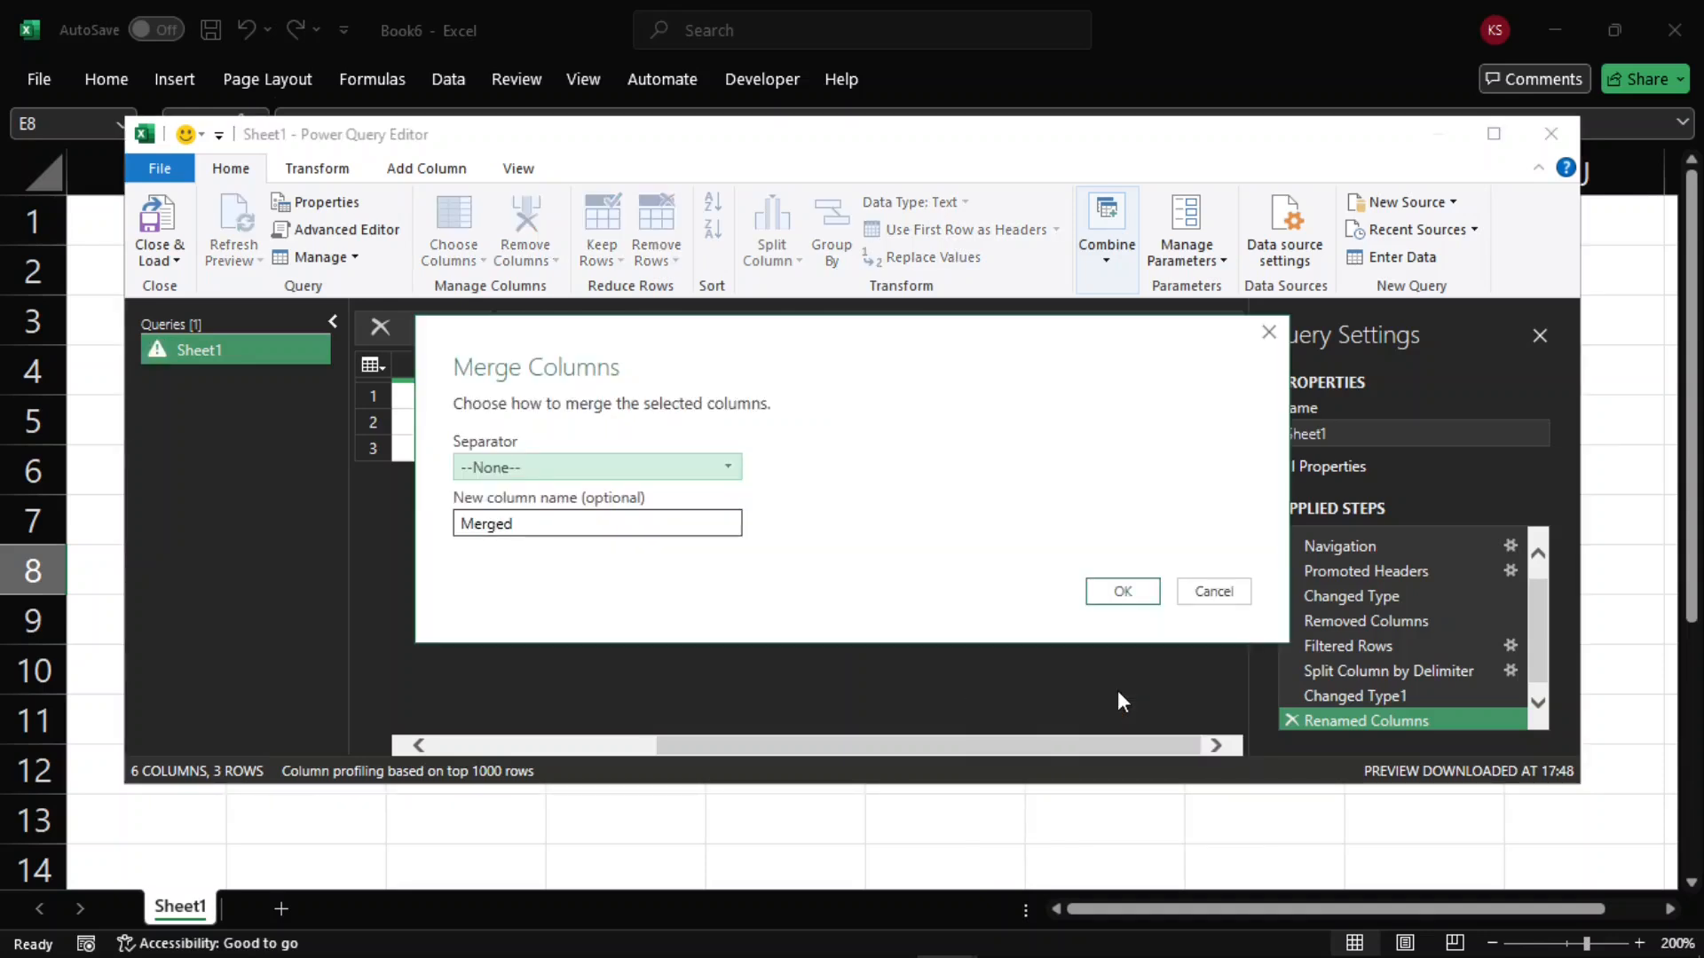
click(728, 470)
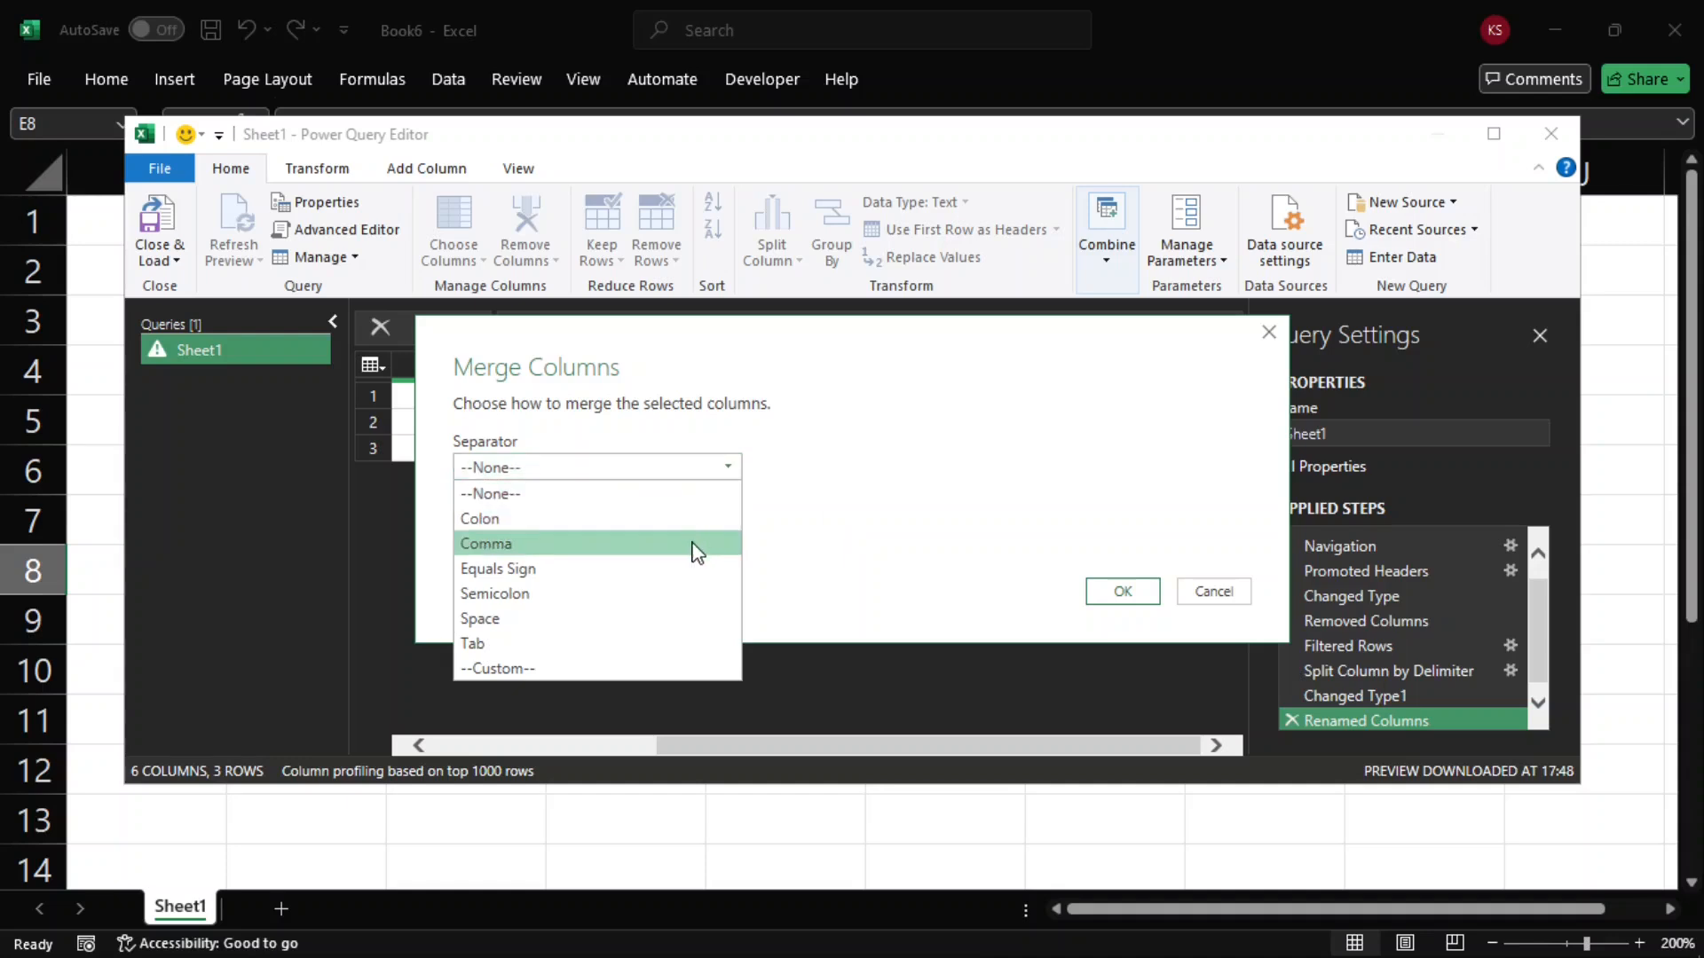
click(696, 544)
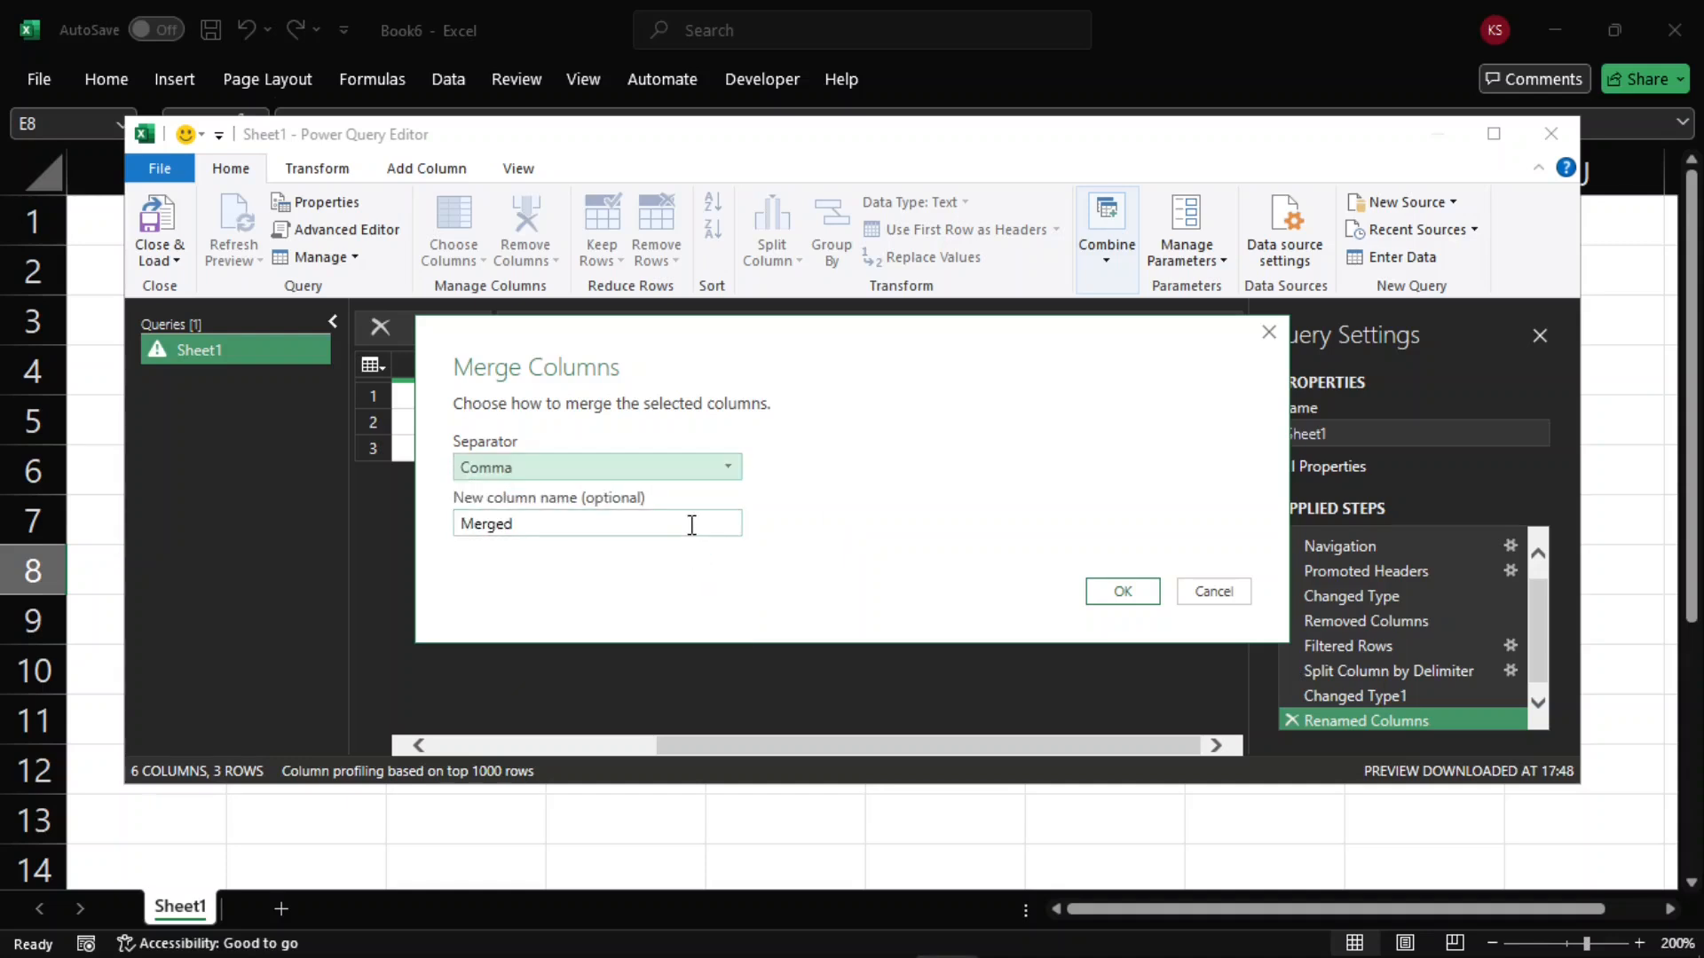
click(692, 525)
key(BackSpace)
key(BackSpace)
key(BackSpace)
key(BackSpace)
key(BackSpace)
key(BackSpace)
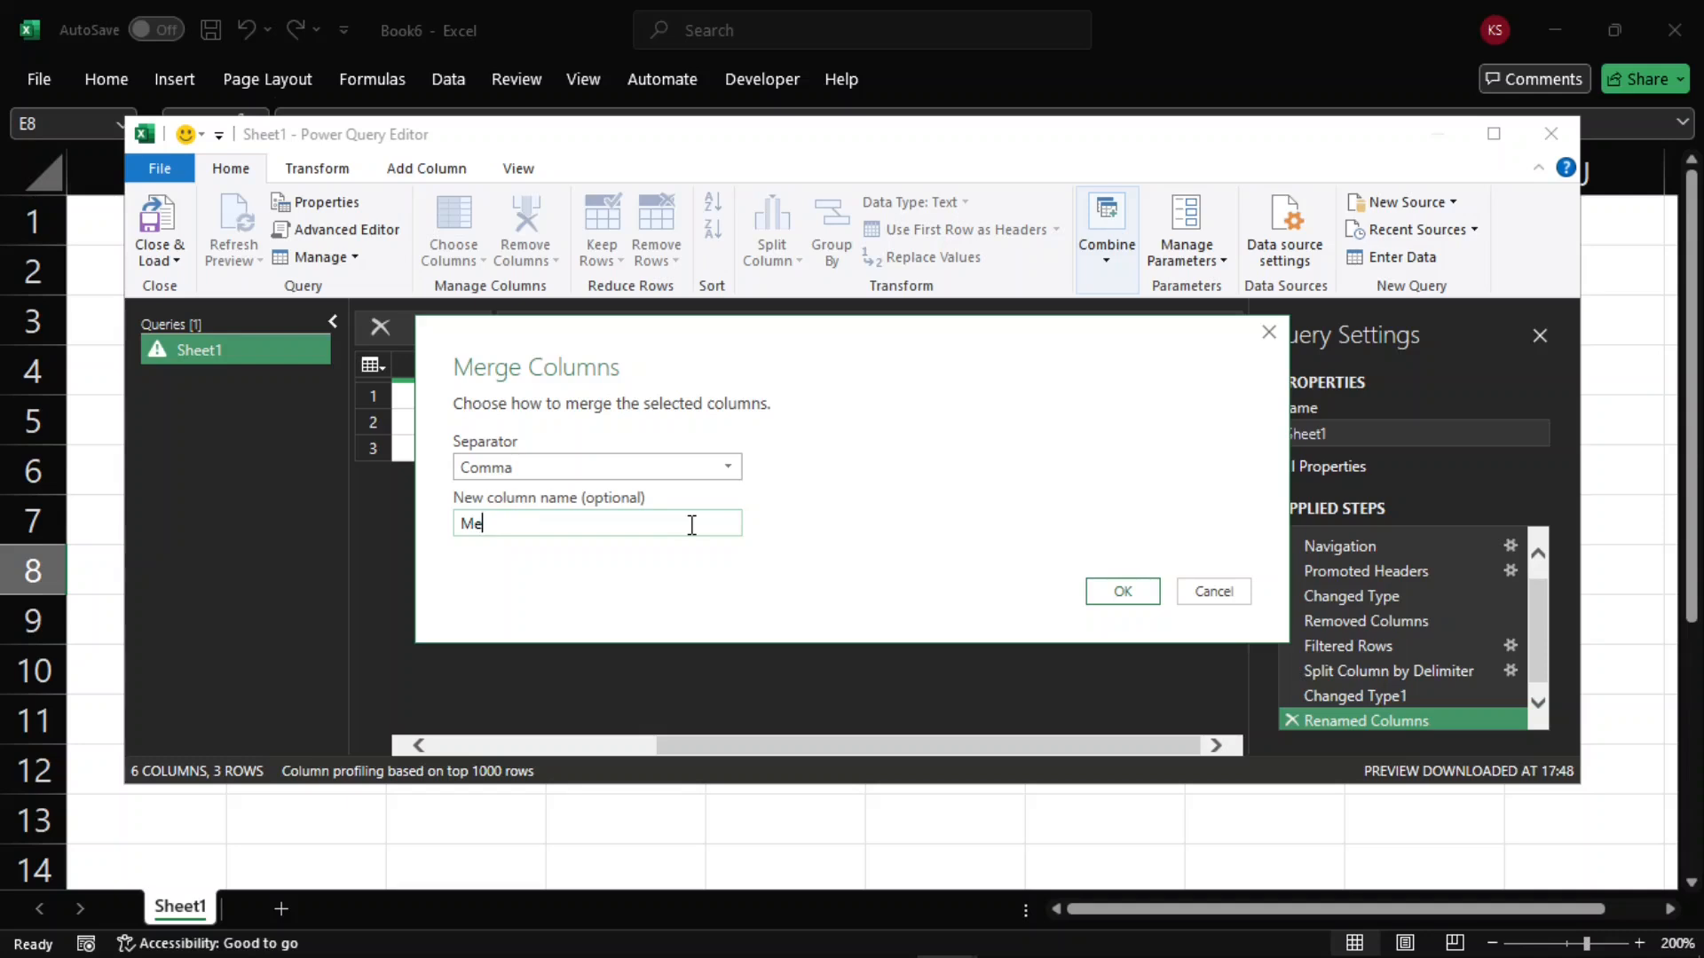
text(Location)
click(1102, 593)
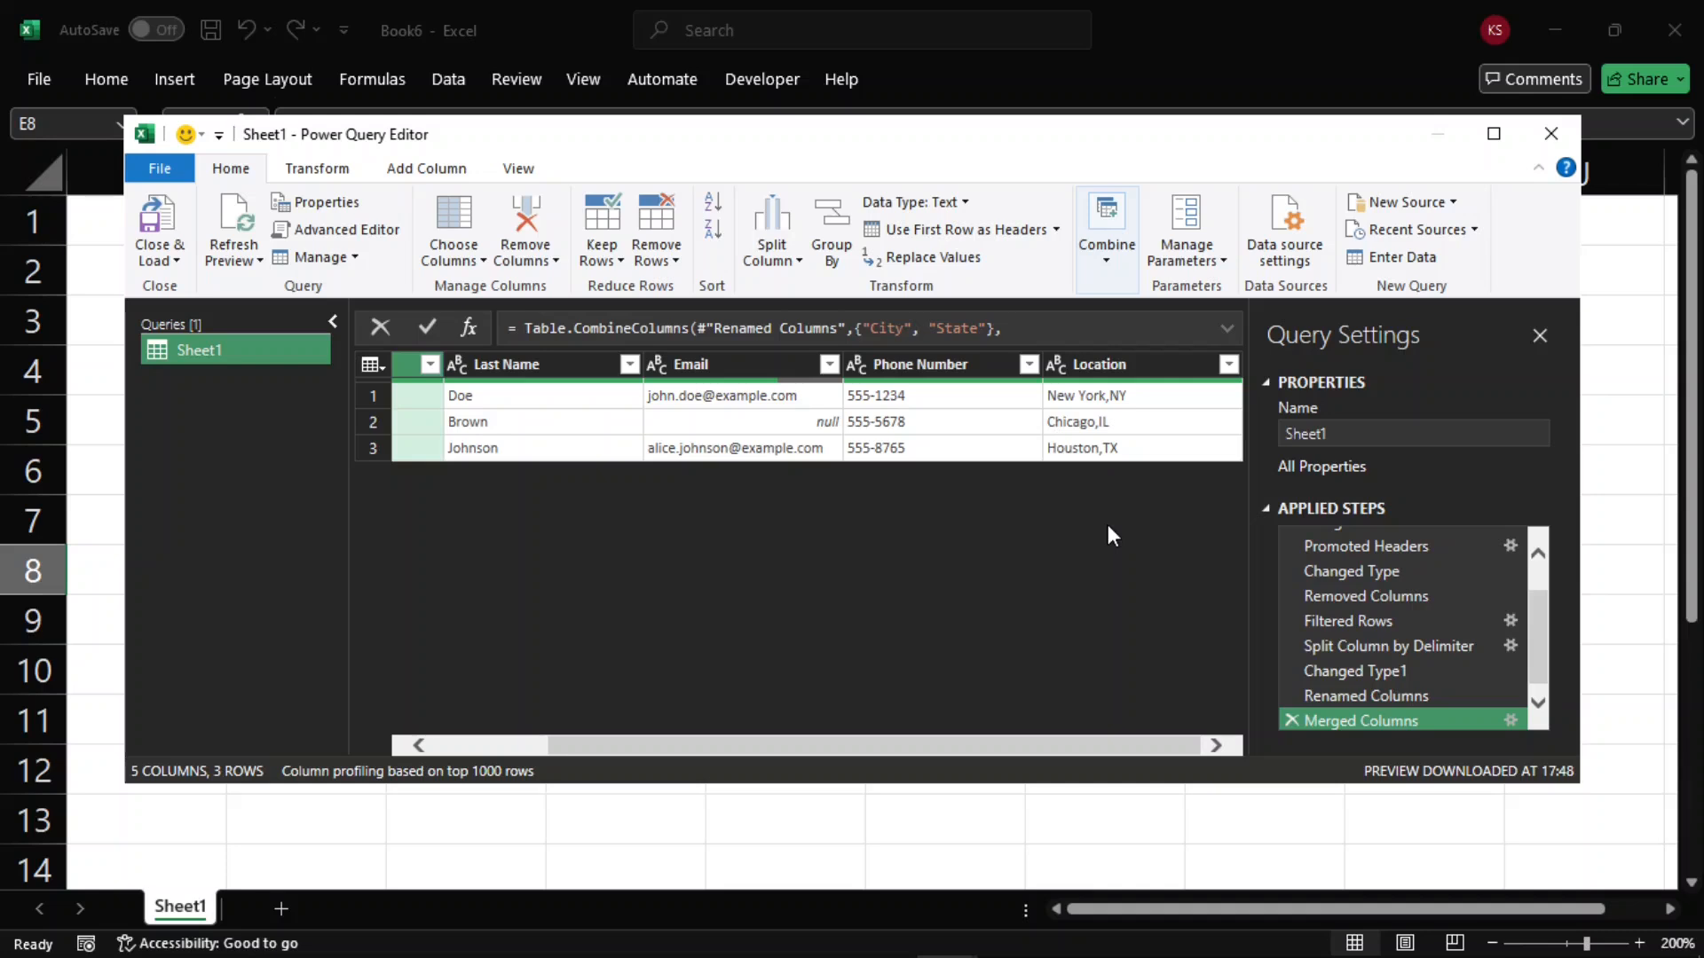
Close the query editor and load the cleaned Sheet1 query into a new worksheet
drag(616, 742, 728, 753)
click(177, 222)
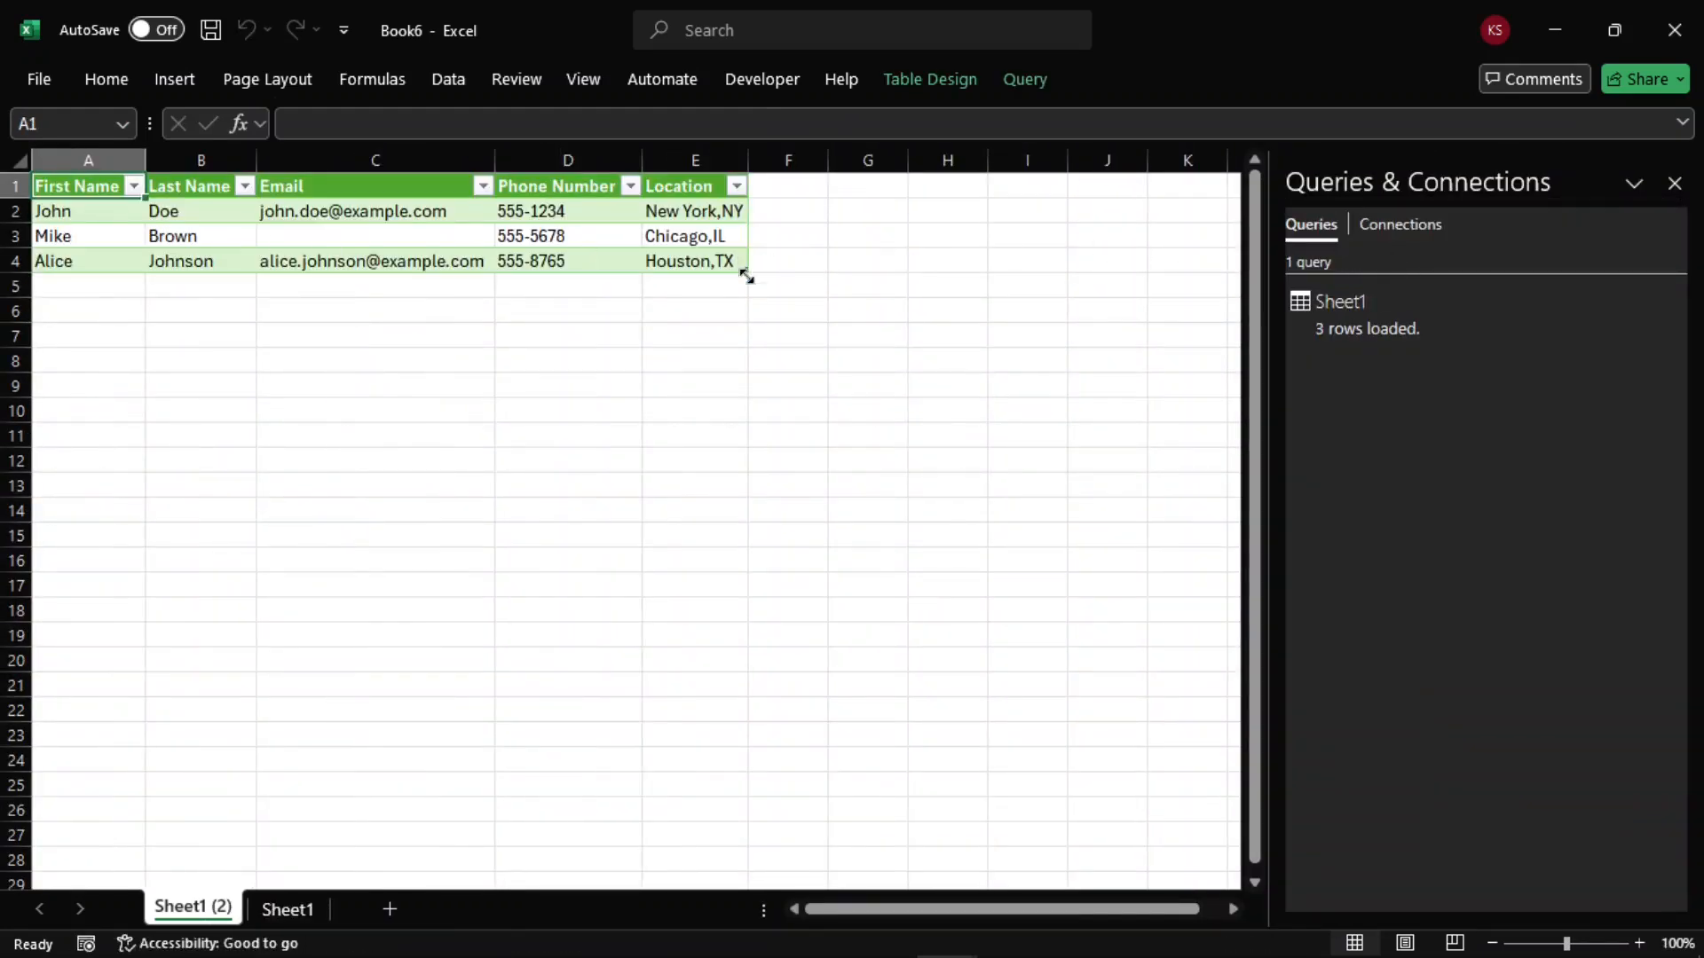
Enlarge the loaded worksheet to 180% zoom and close the Queries & Connections pane
click(1640, 944)
click(1640, 943)
click(1640, 943)
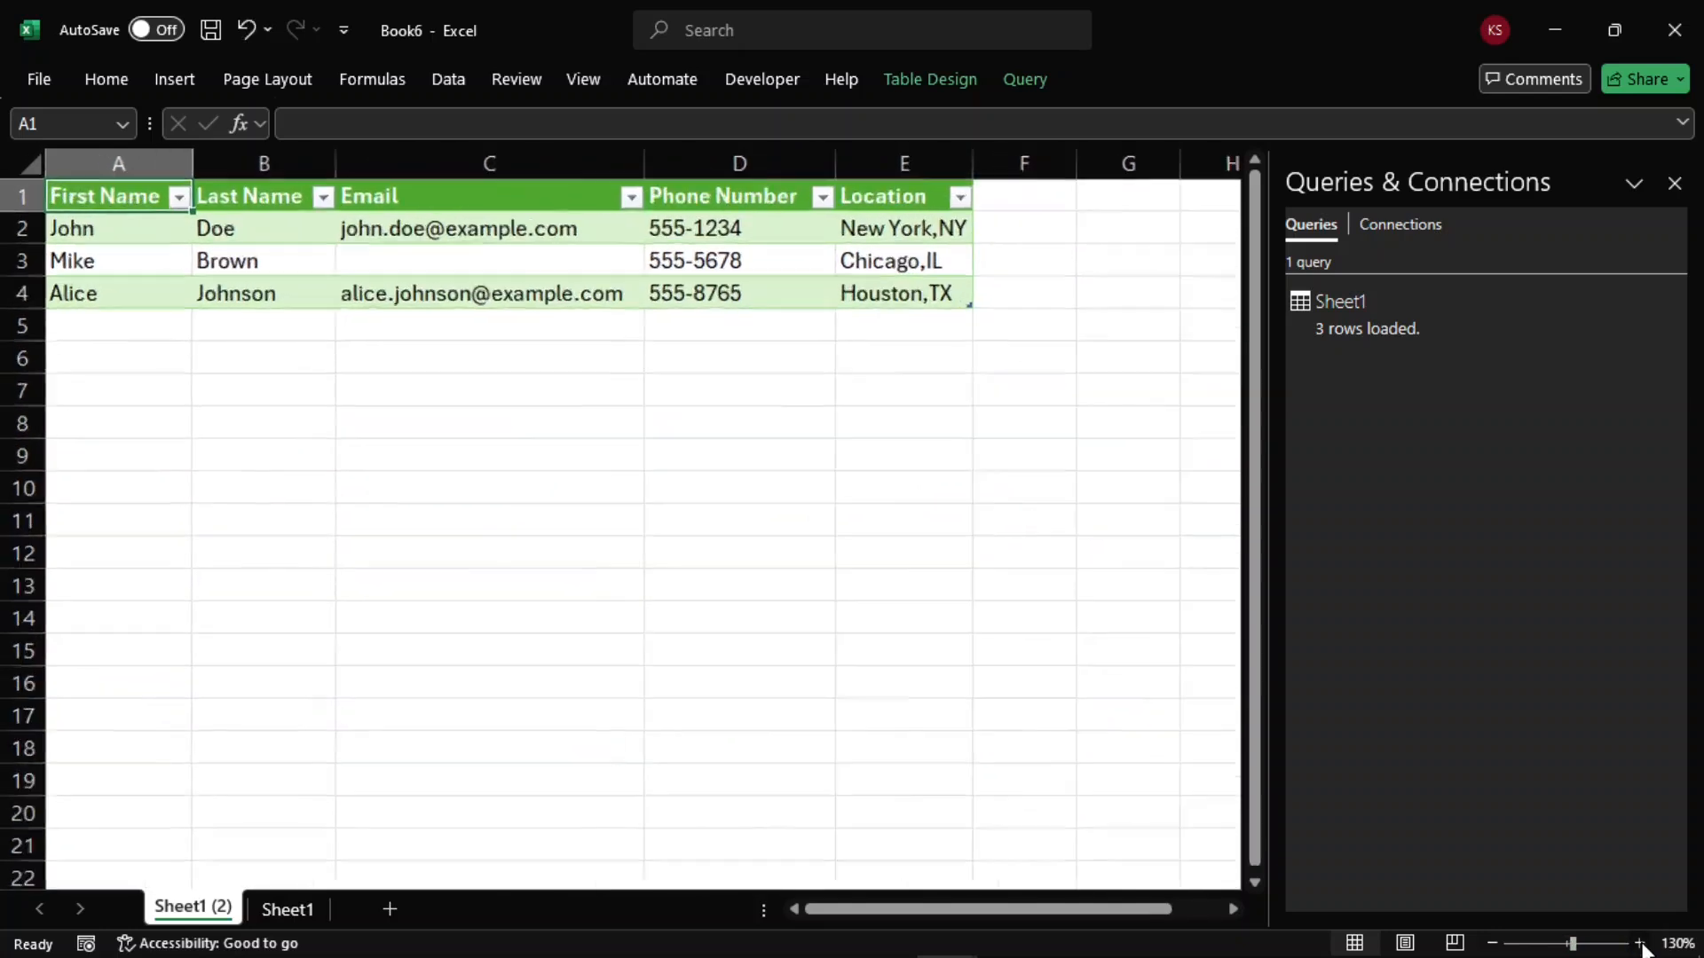
click(1640, 943)
click(1641, 943)
click(1640, 943)
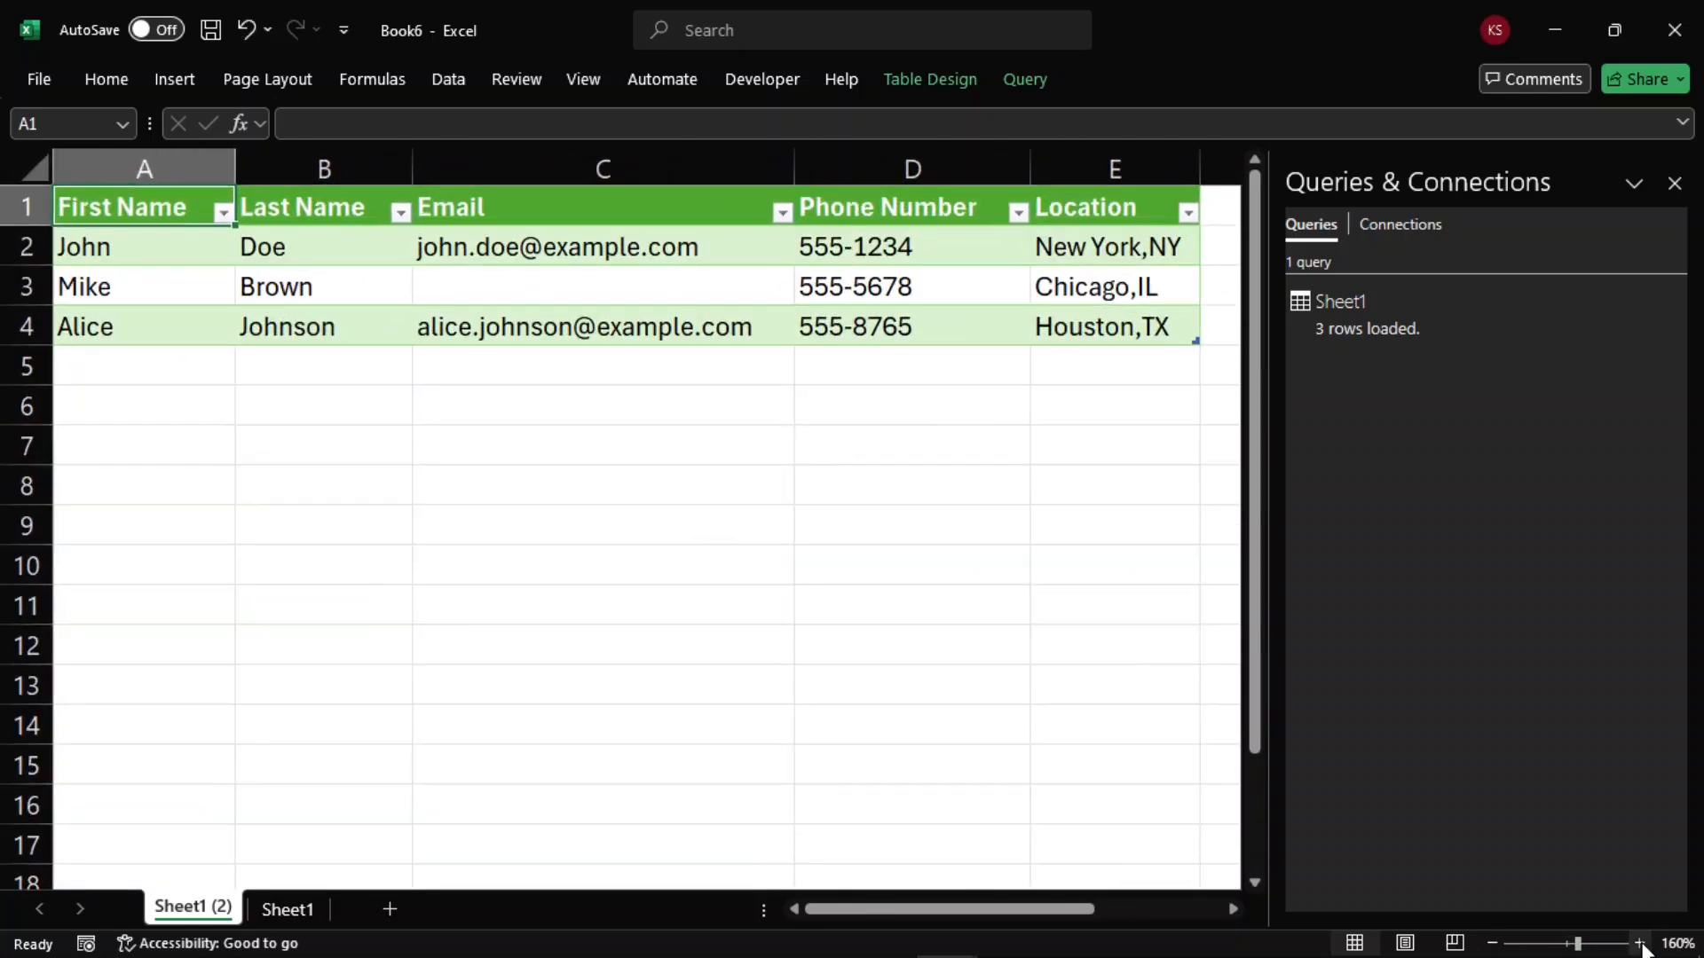
click(280, 467)
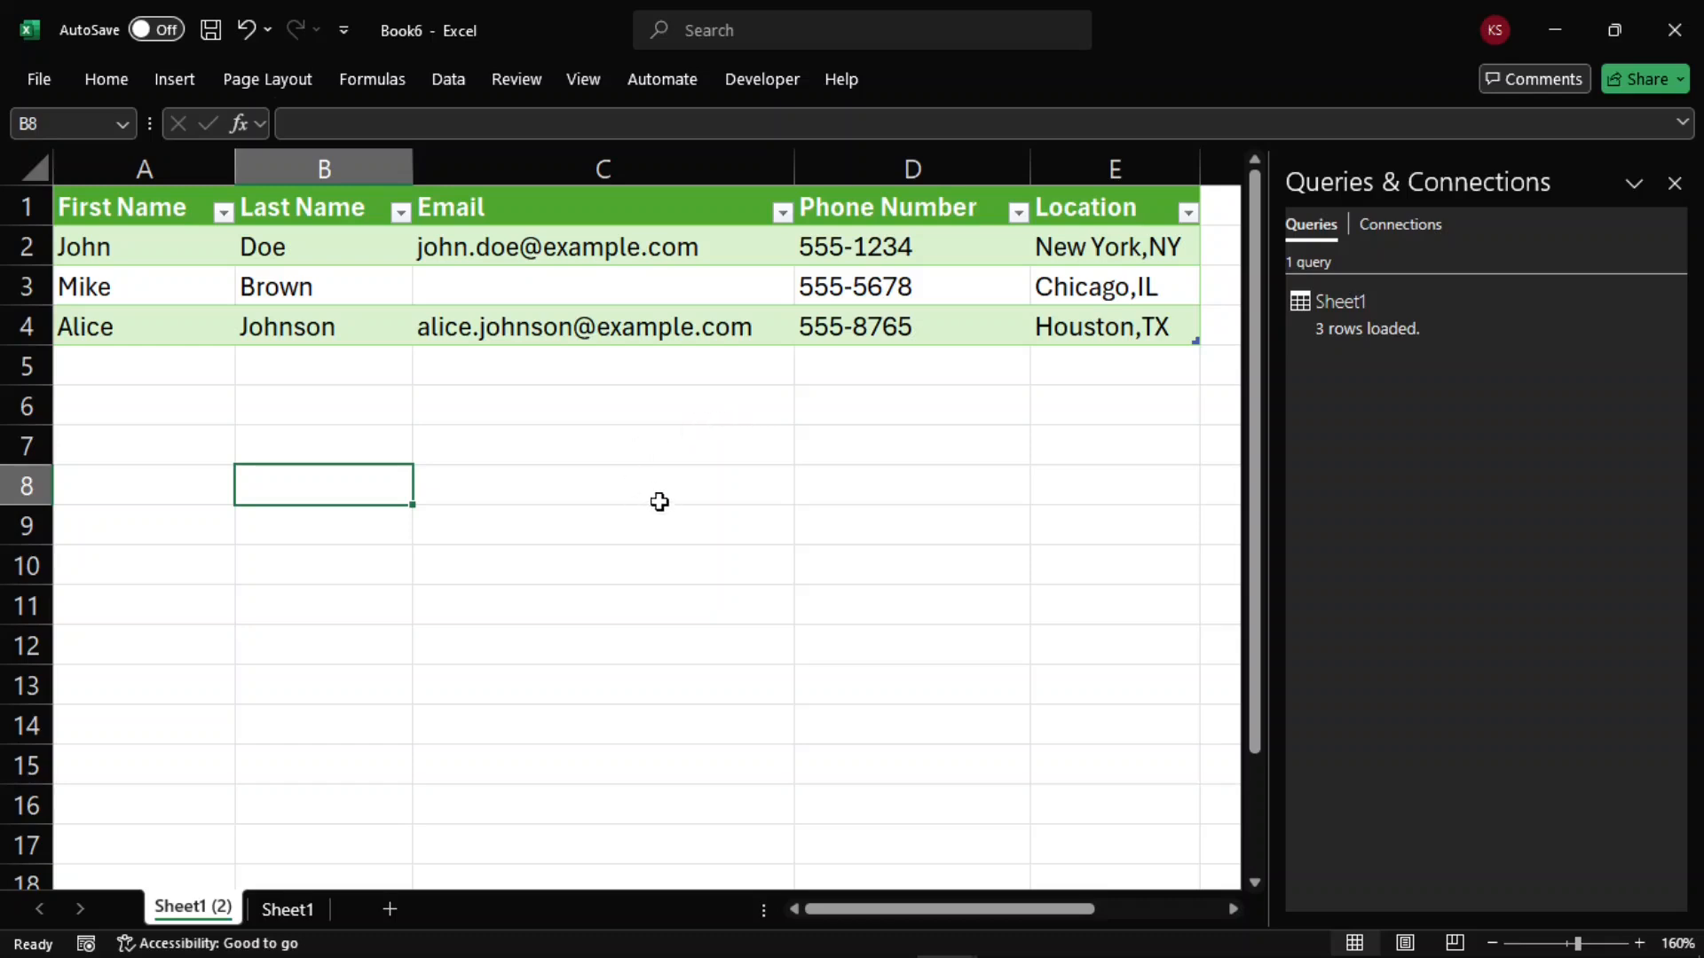
click(1675, 183)
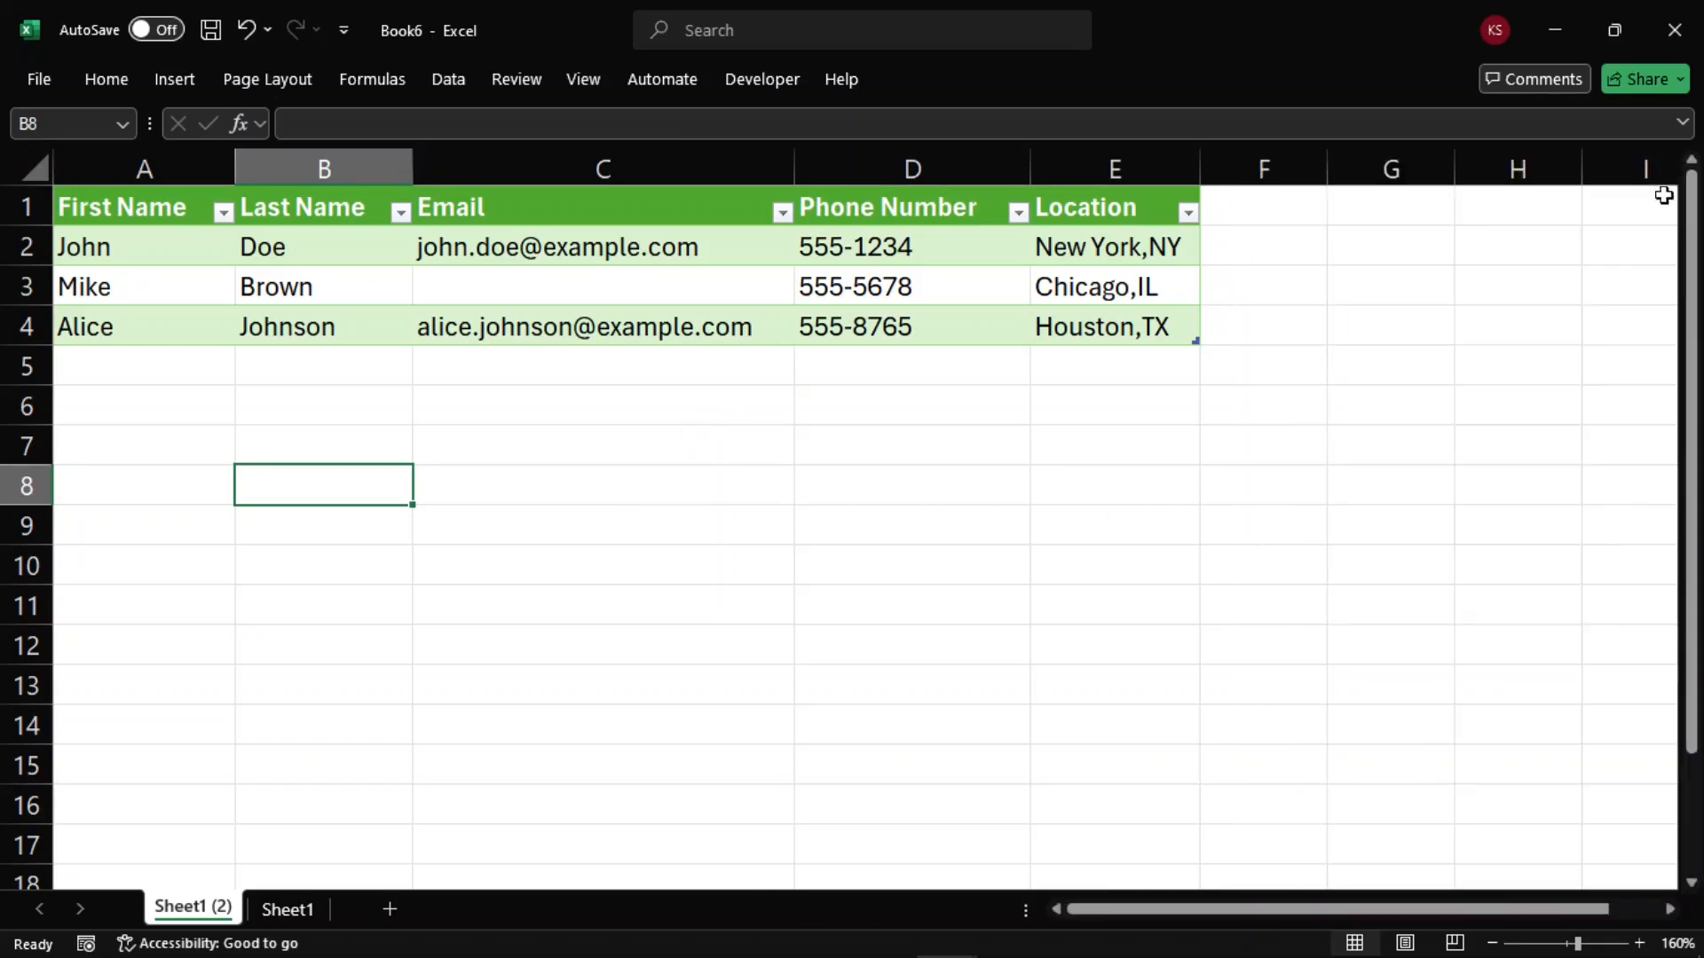
click(1639, 943)
click(1639, 944)
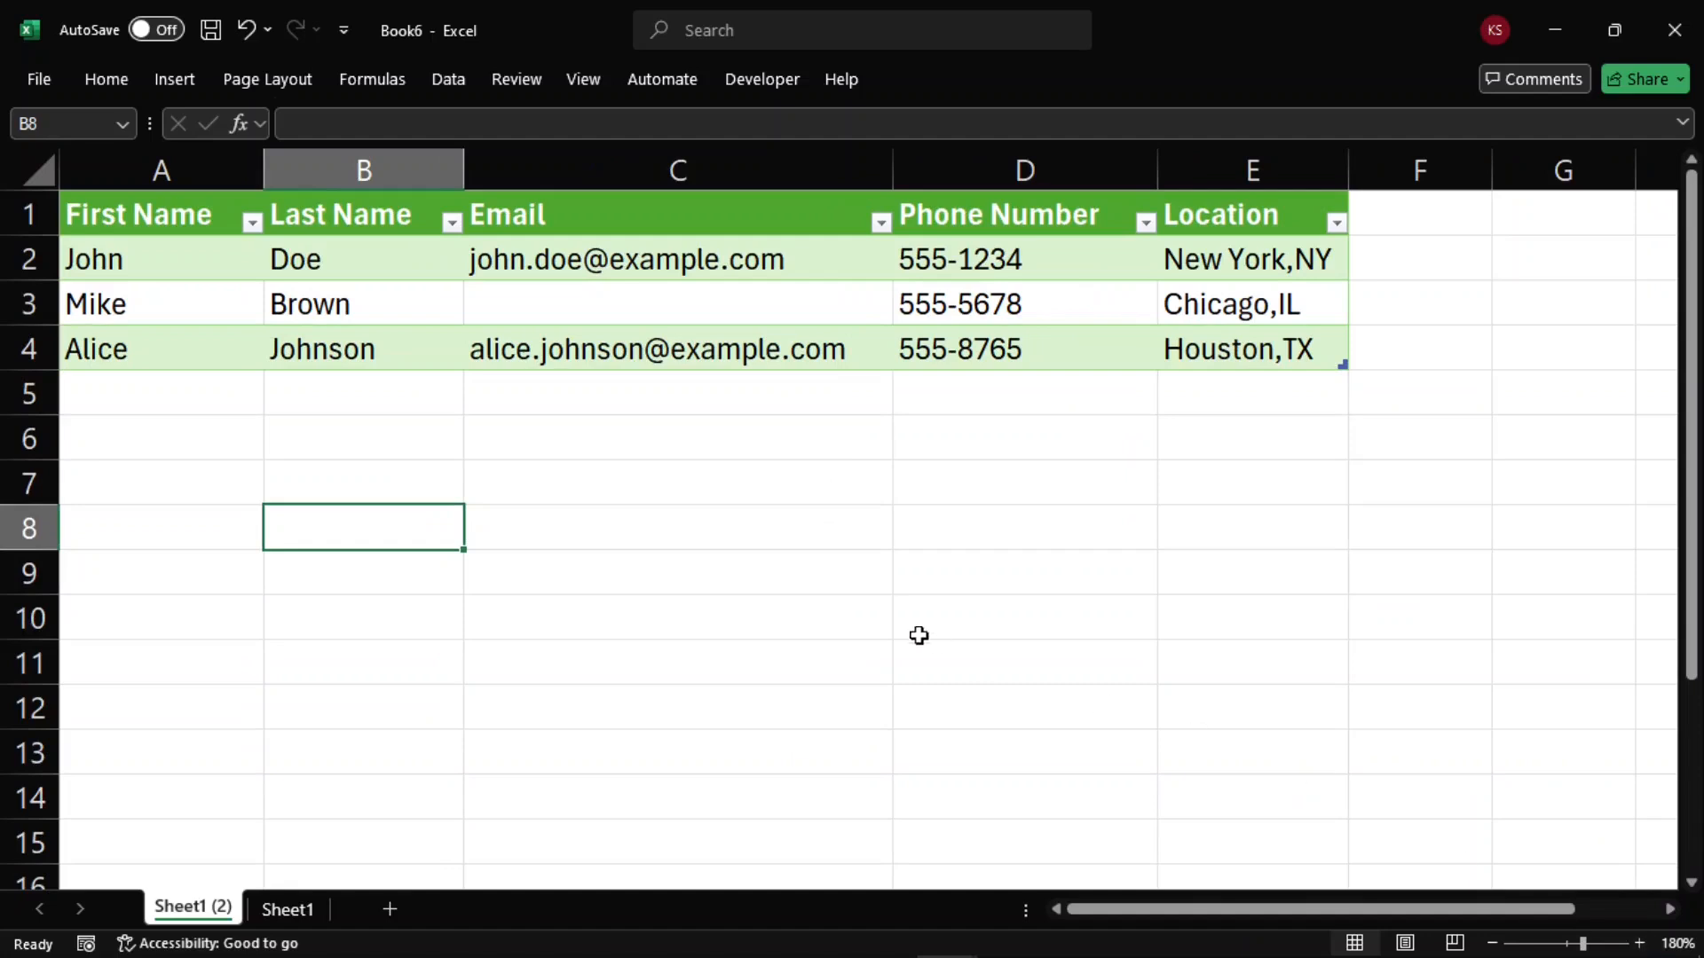